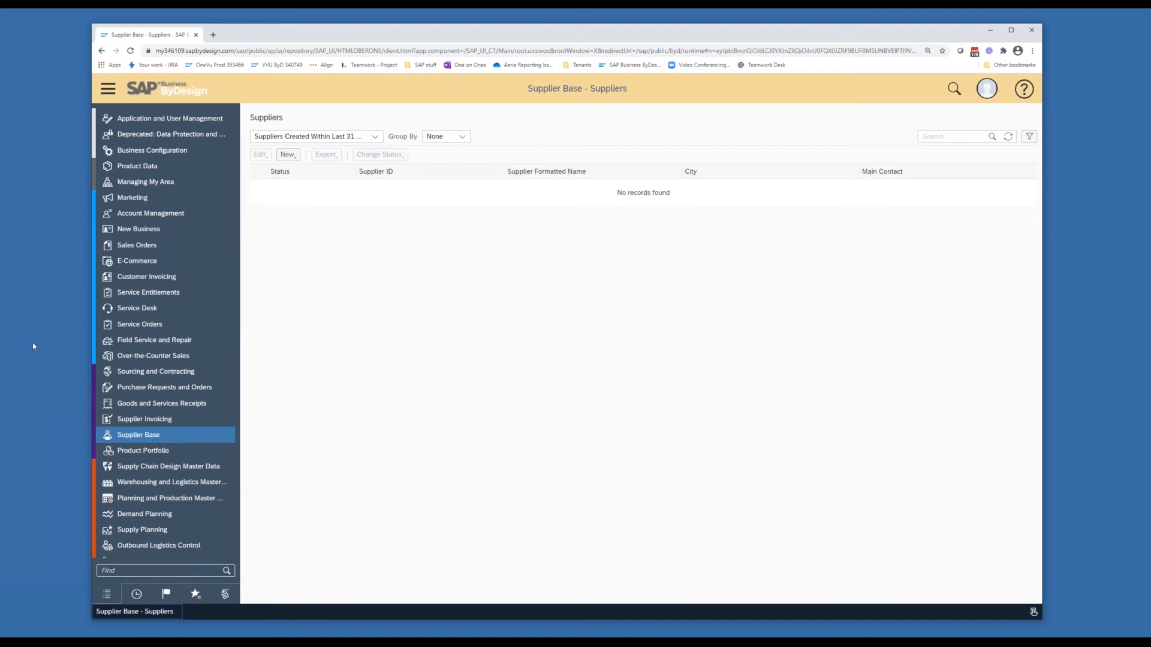
# Show all suppliers in the supplier list and search it for IE*
pyautogui.click(373, 137)
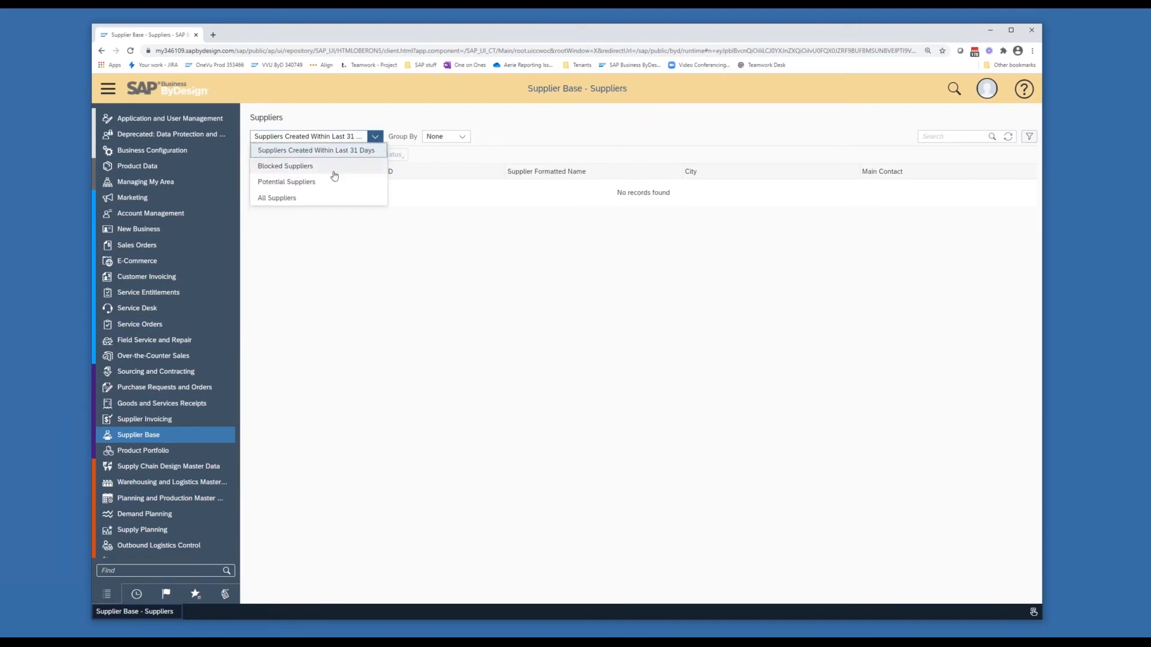
pyautogui.click(322, 200)
pyautogui.click(967, 137)
pyautogui.write('IE*')
pyautogui.press('Return')
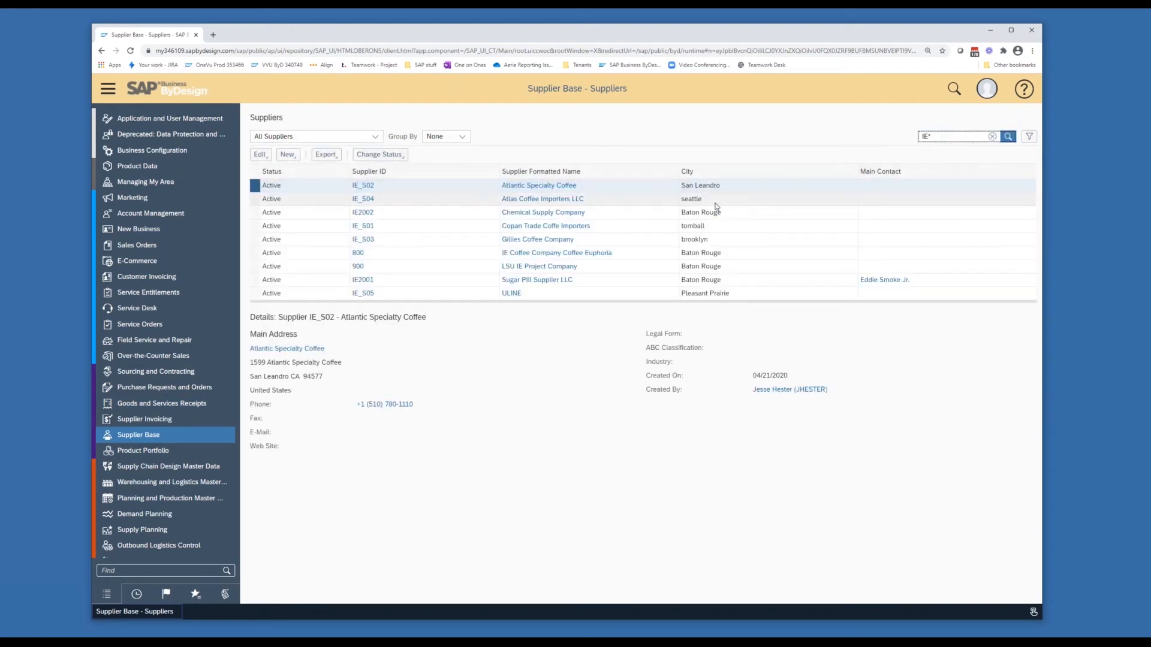
# Open the supplier Atlantic Specialty Coffee for editing at the tax data within its financial data
pyautogui.click(326, 191)
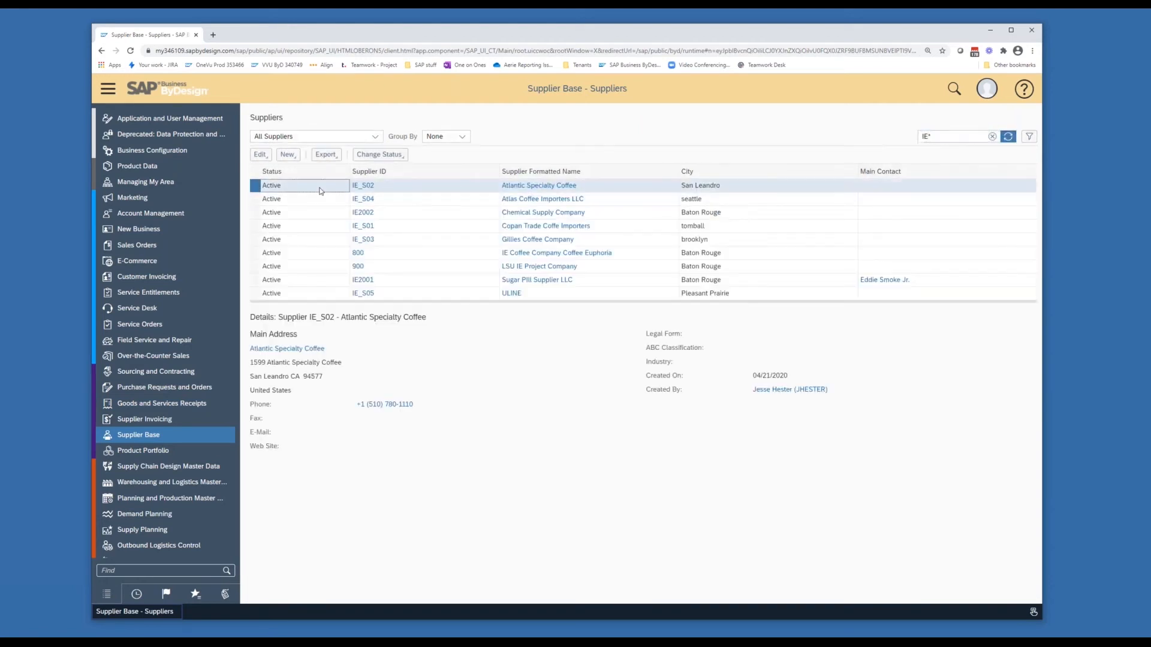
pyautogui.click(260, 155)
pyautogui.click(277, 234)
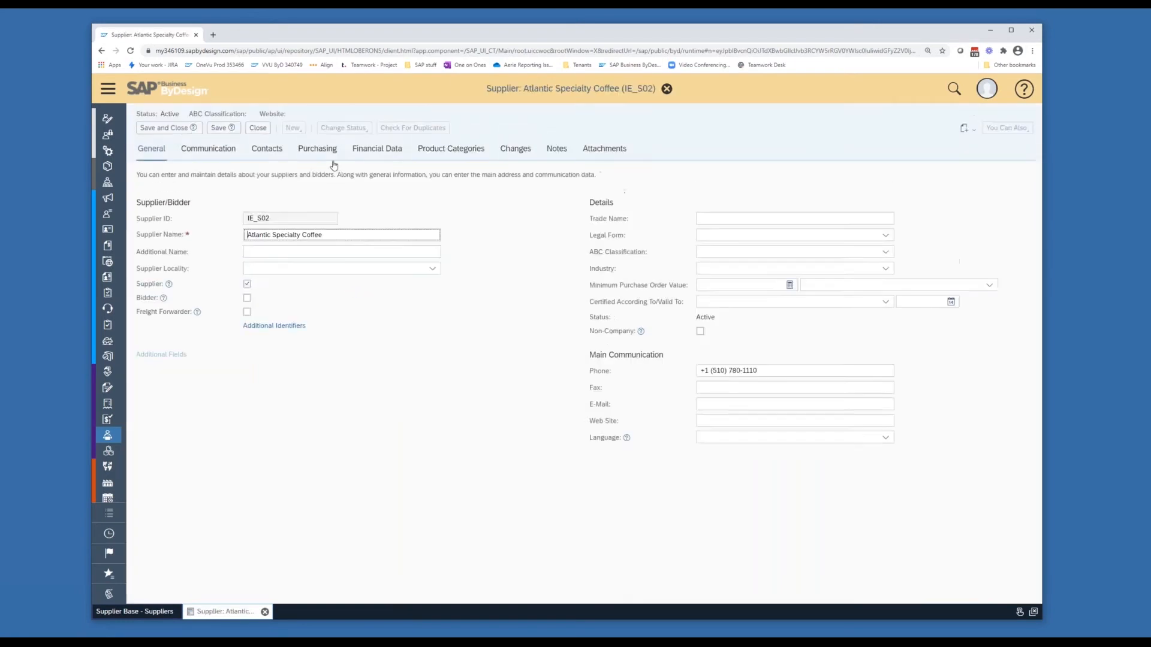
pyautogui.click(257, 174)
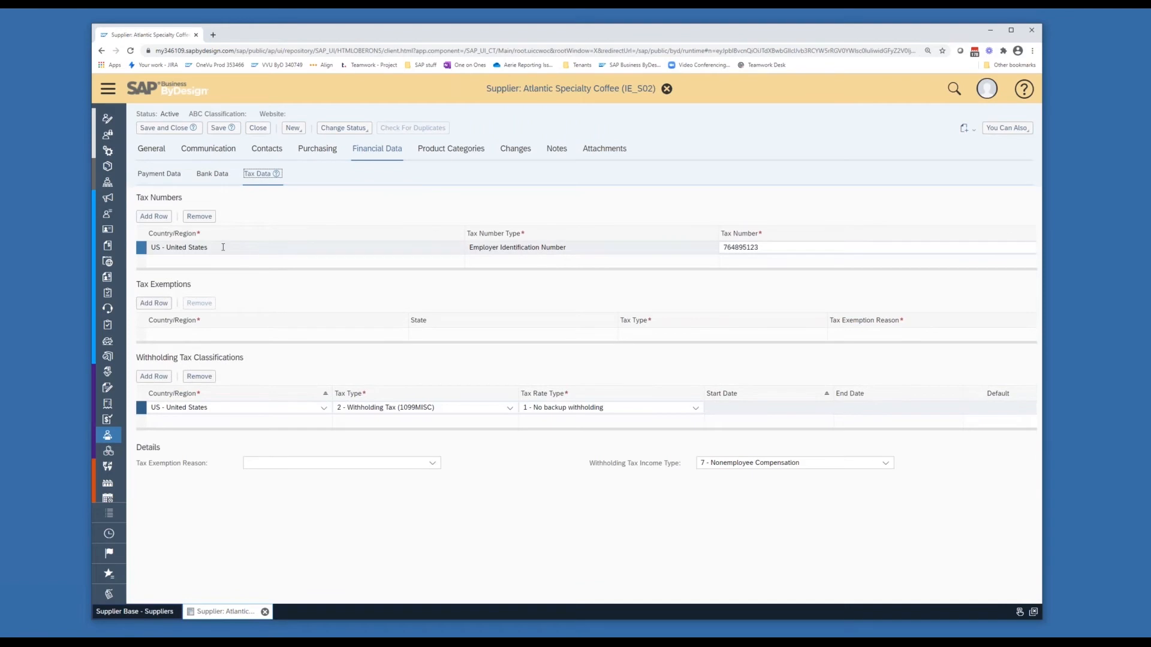
# Review the supplier's tax number entry and its withholding tax type, rate type and income type, then save and close the record
pyautogui.click(224, 247)
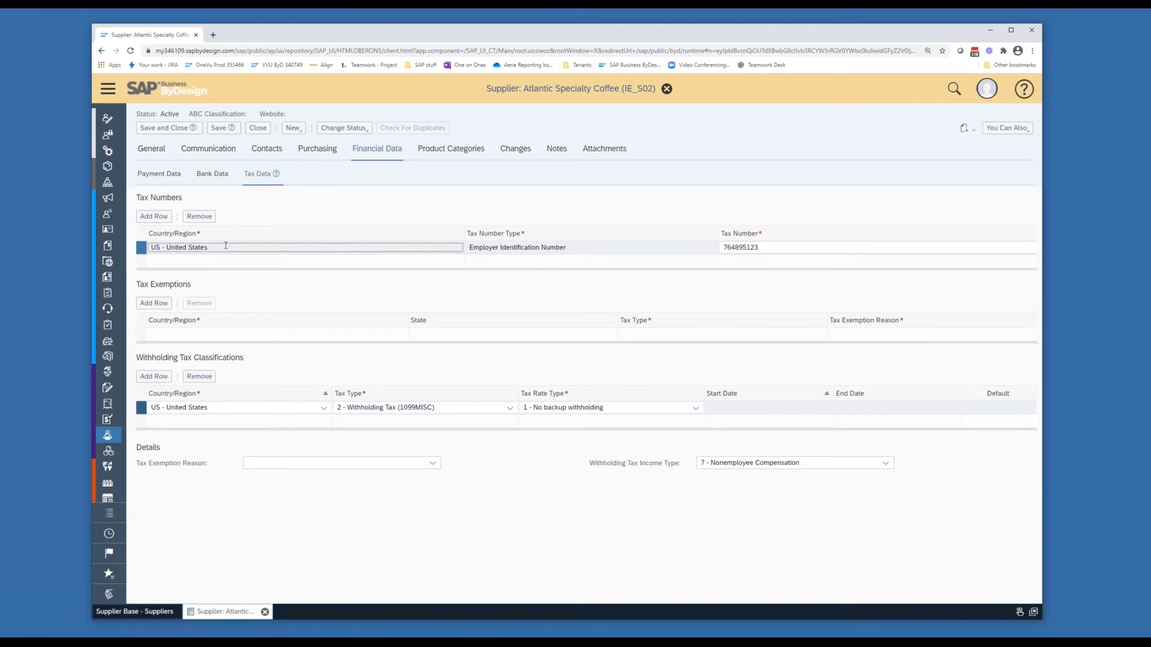
pyautogui.click(586, 247)
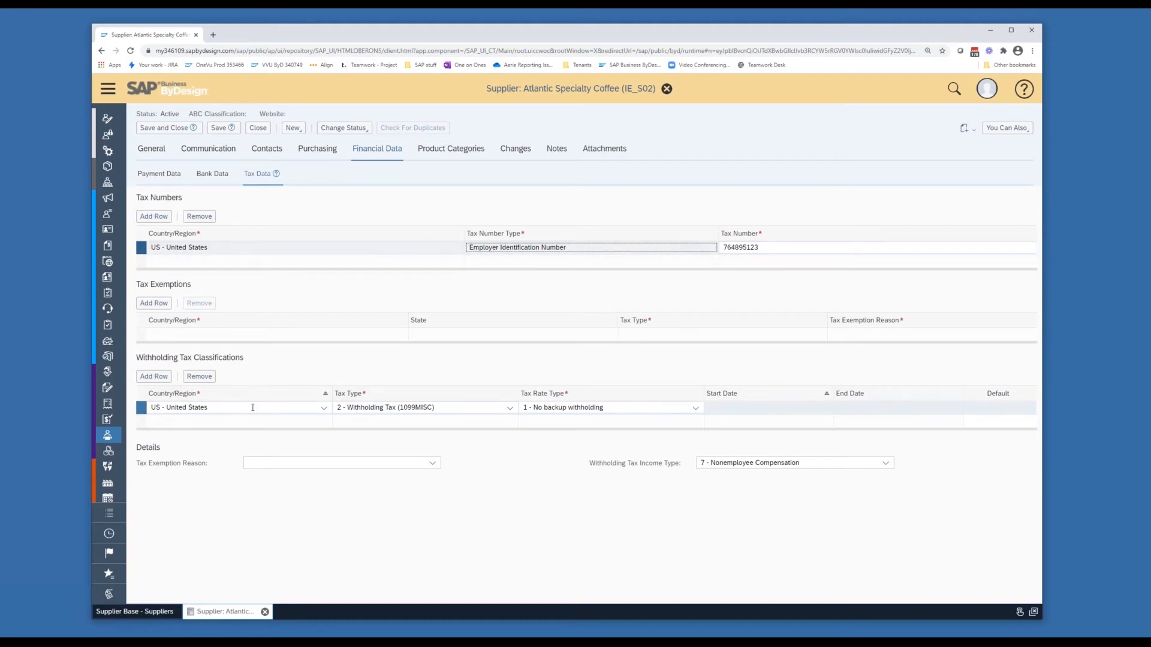
pyautogui.click(222, 407)
pyautogui.click(480, 408)
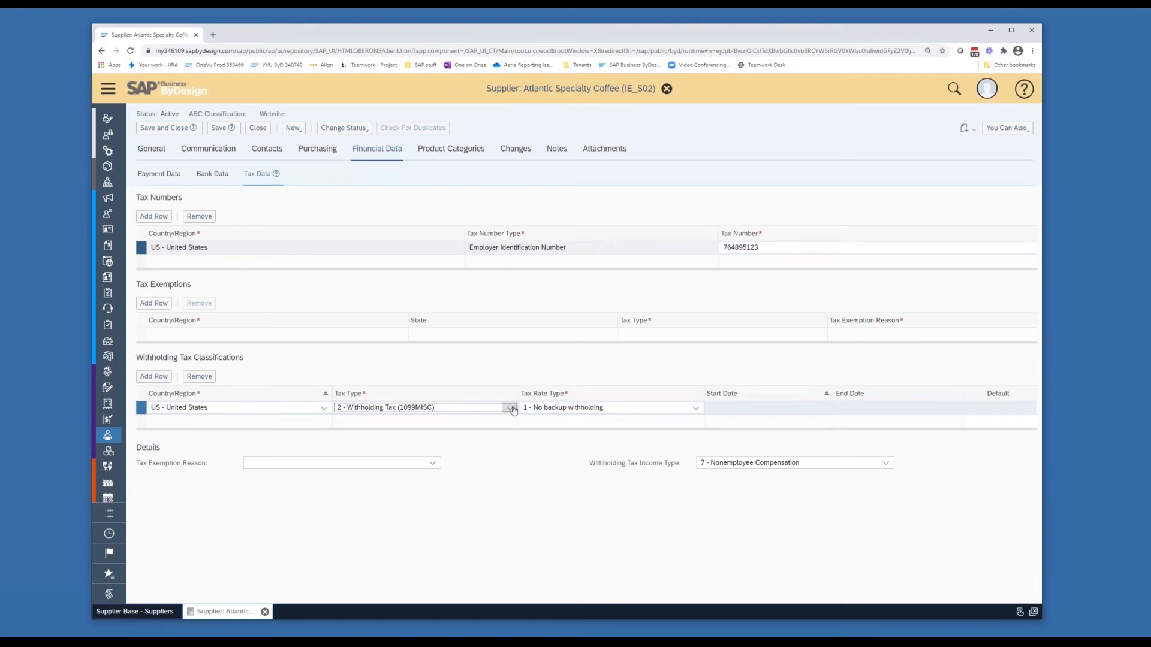
pyautogui.click(511, 408)
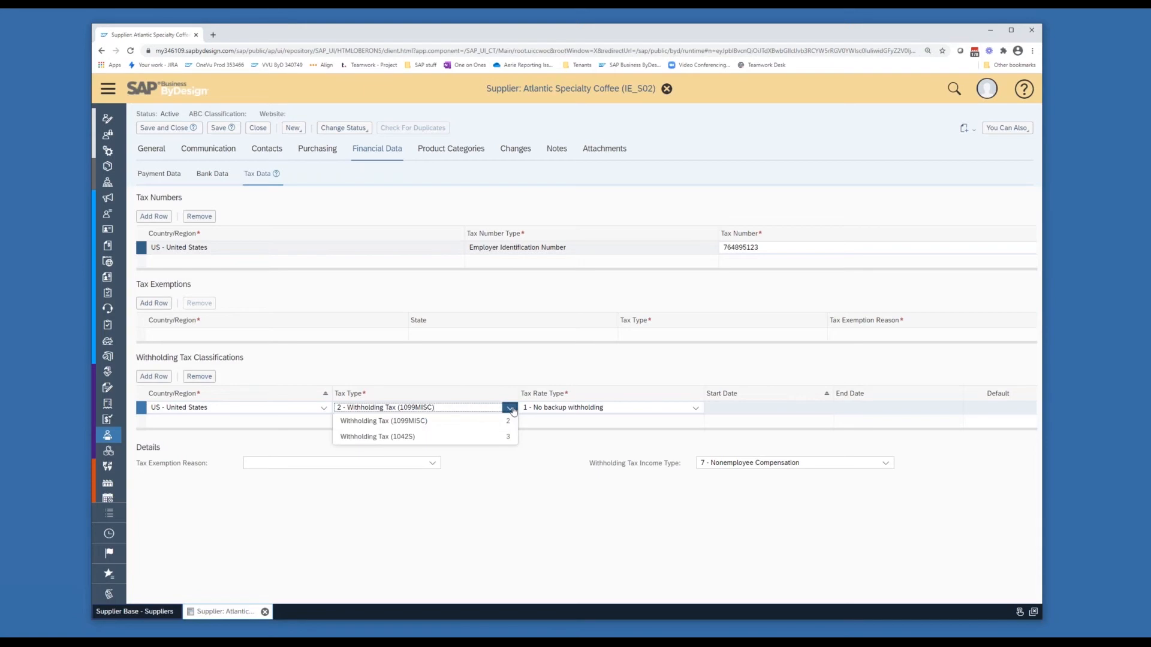
pyautogui.click(510, 408)
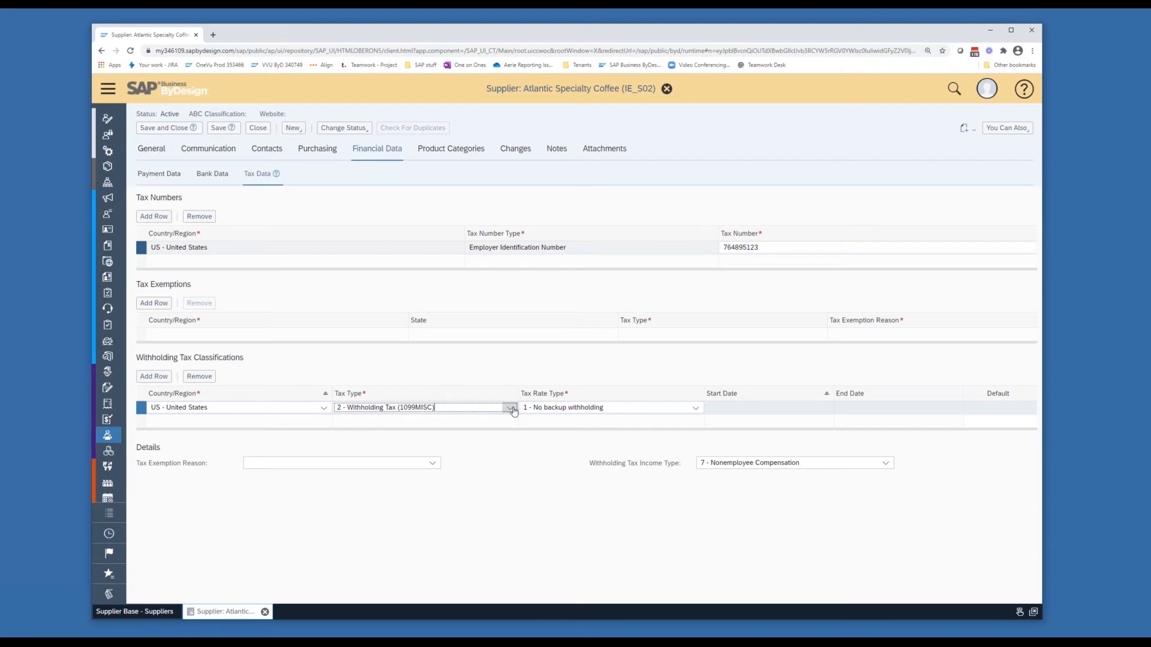
pyautogui.click(631, 407)
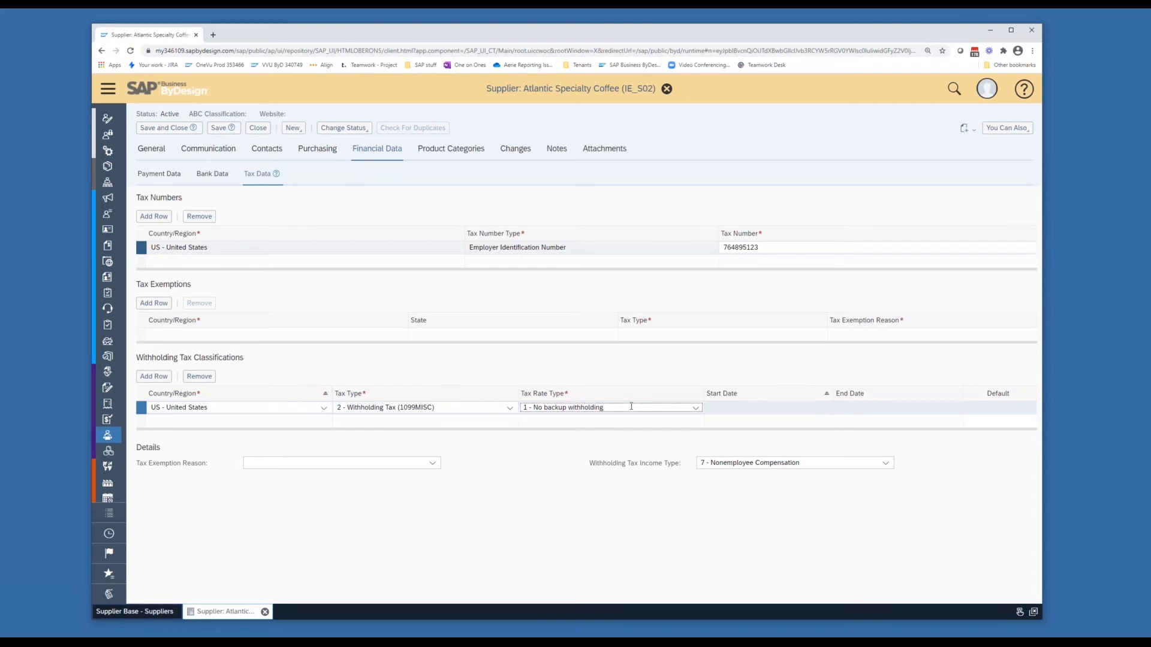
pyautogui.click(820, 459)
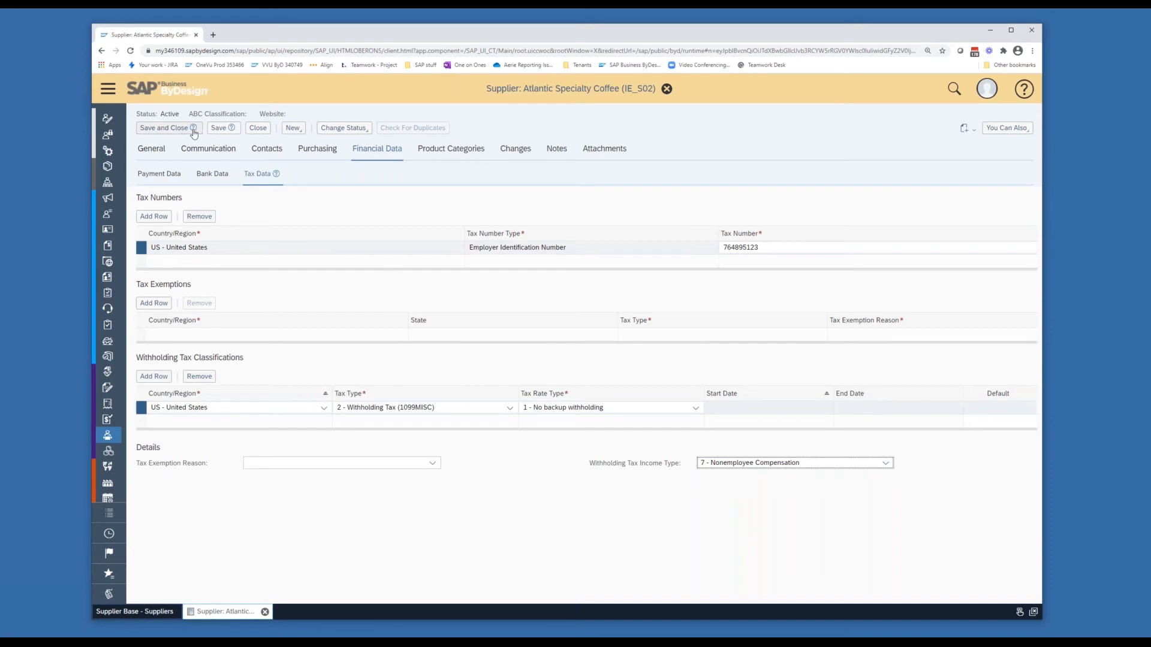
pyautogui.click(216, 130)
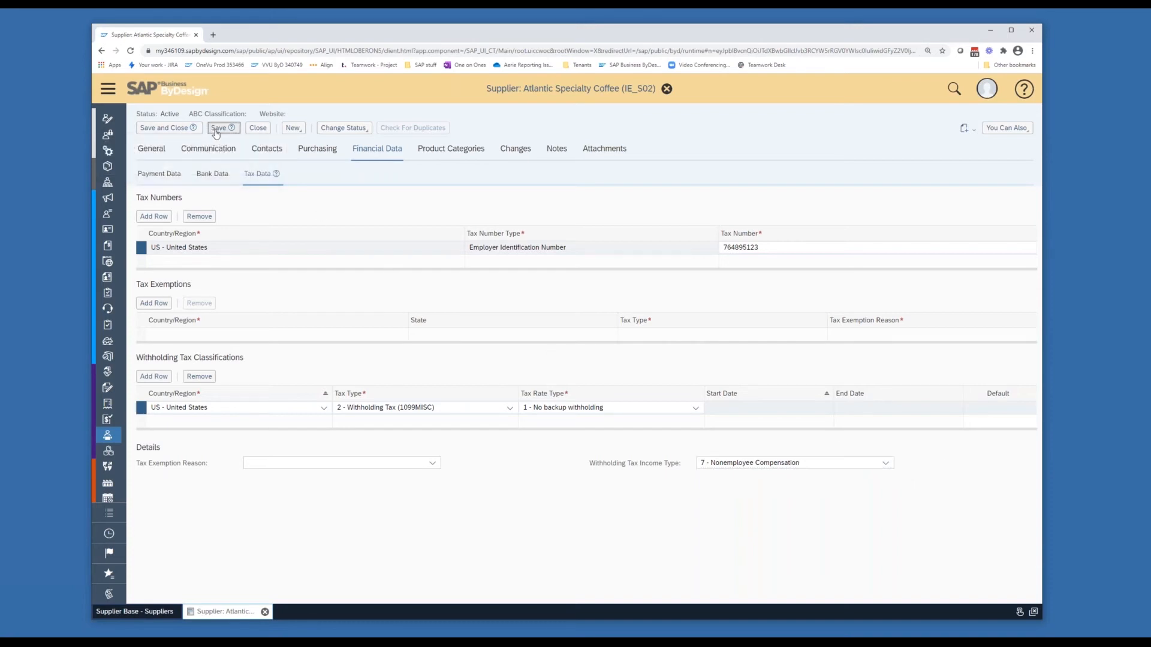
pyautogui.click(258, 128)
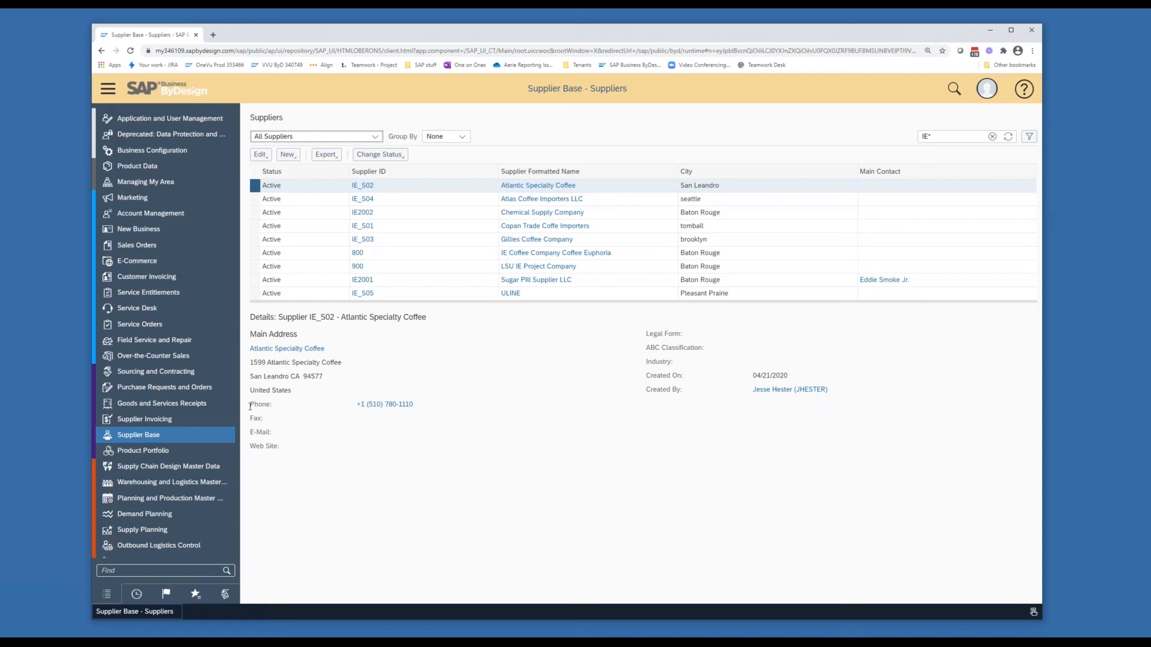
# In Tax Management, open the company tax arrangements of the Federal Internal Revenue Service tax authority for editing
pyautogui.scroll(-3, 191, 390)
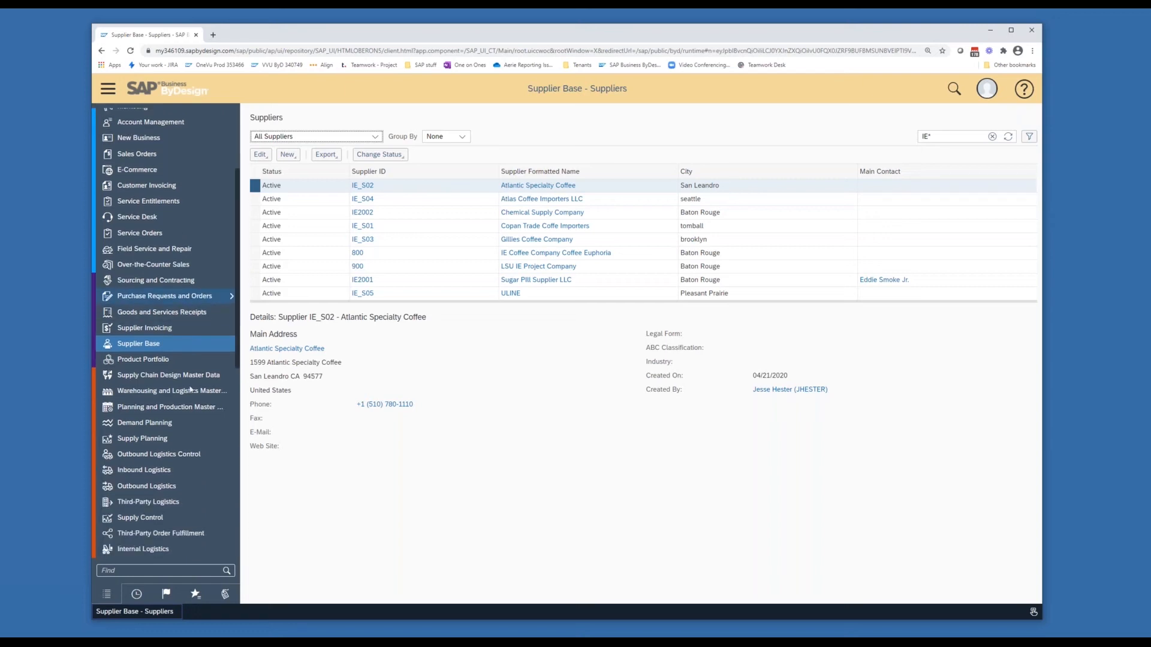
pyautogui.scroll(-6, 190, 390)
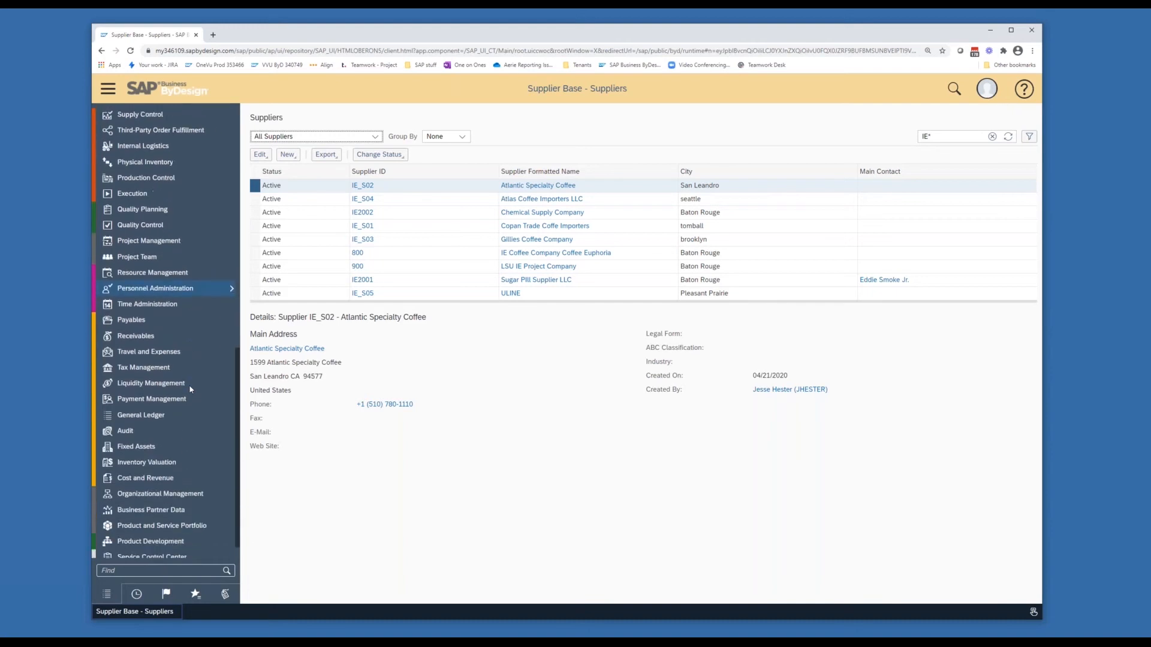
pyautogui.moveTo(181, 344)
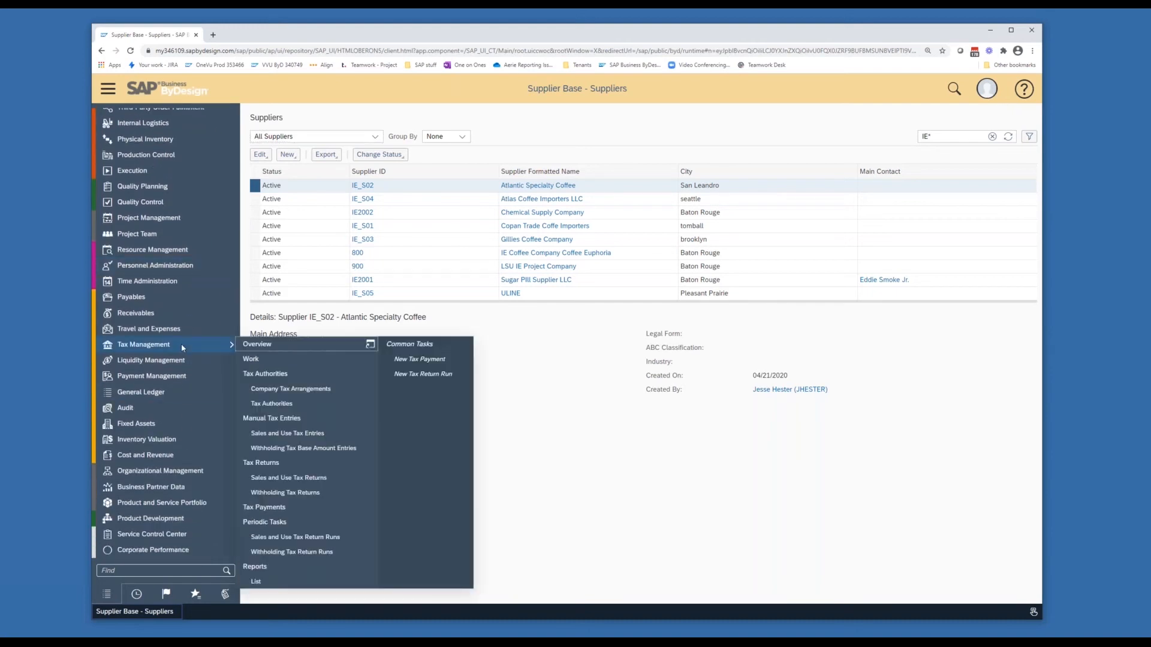
pyautogui.click(304, 407)
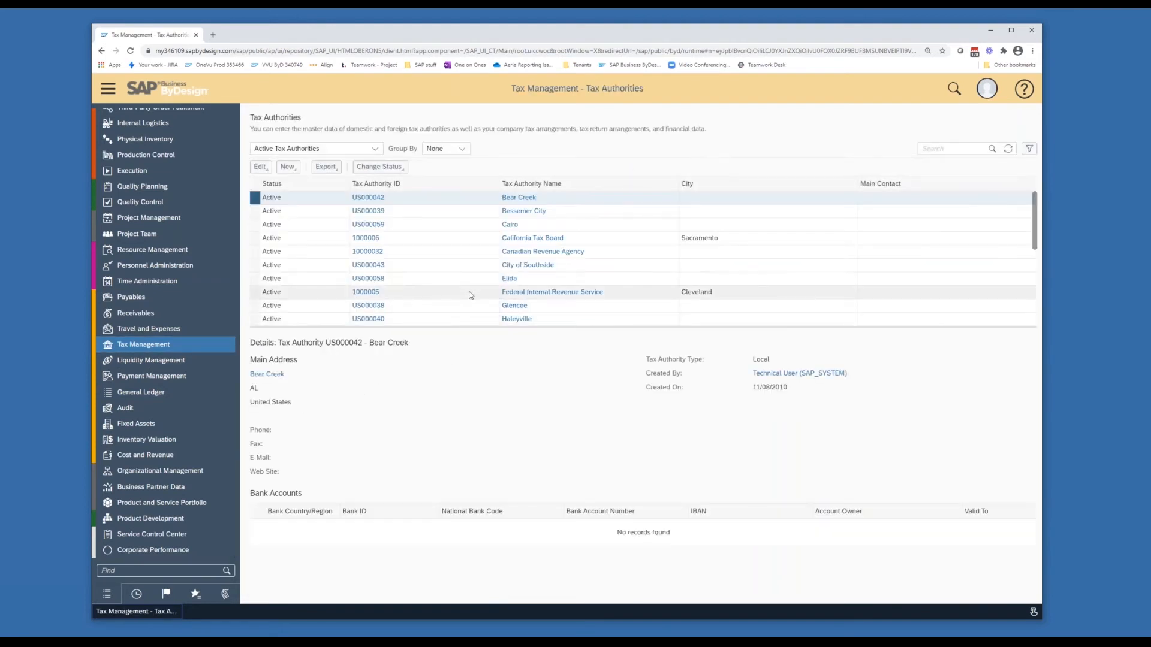
pyautogui.click(430, 291)
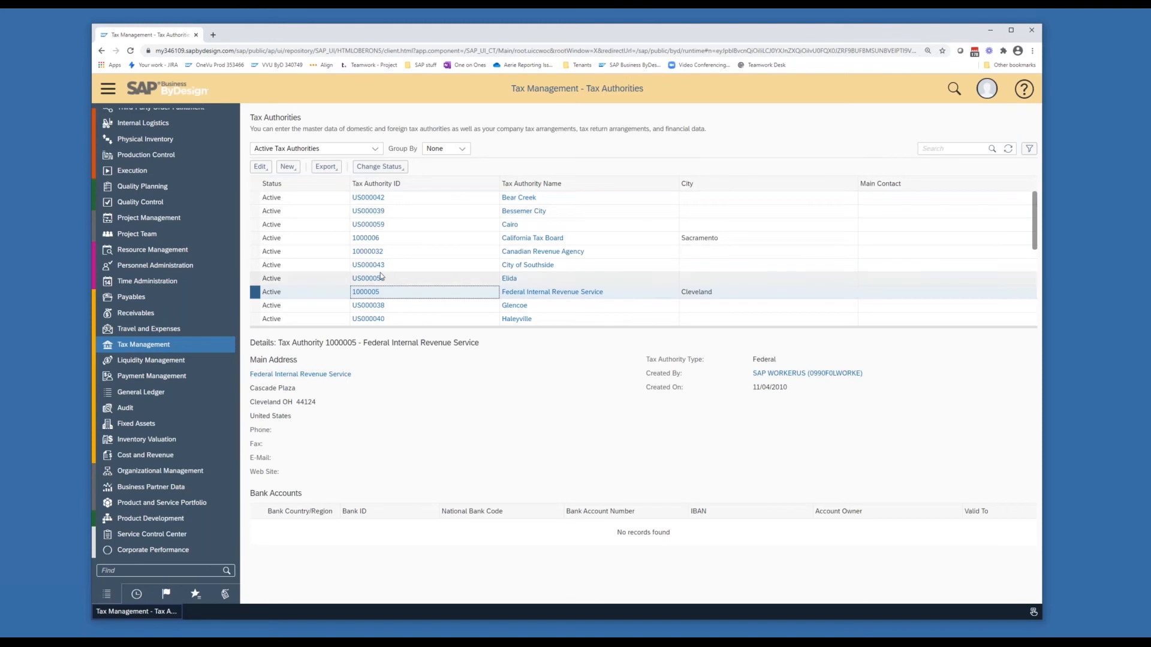
pyautogui.click(260, 166)
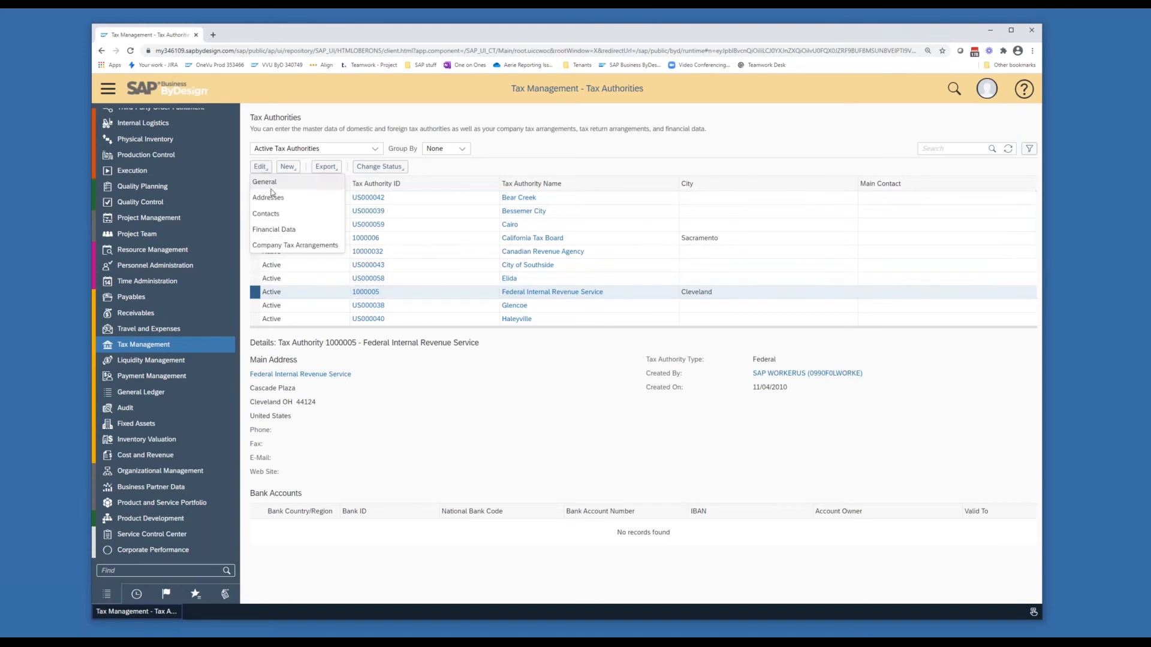
pyautogui.click(284, 245)
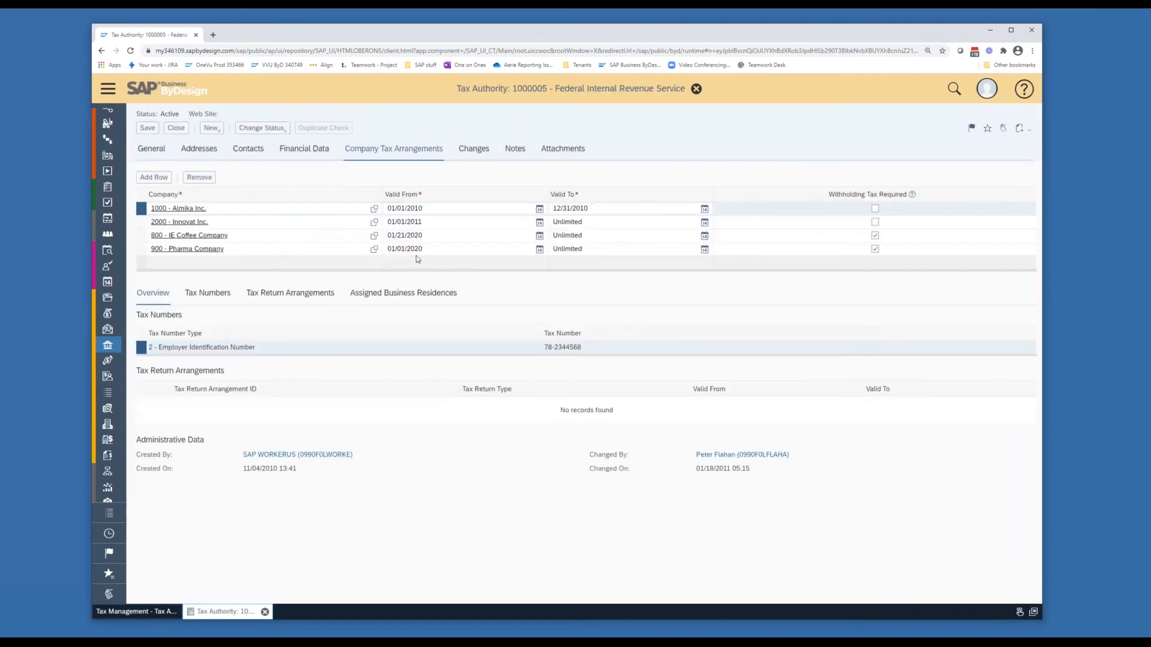
# Select 900 - Pharma Company and review its tax numbers and the details of its two 1099-MISC tax return arrangements
pyautogui.click(268, 251)
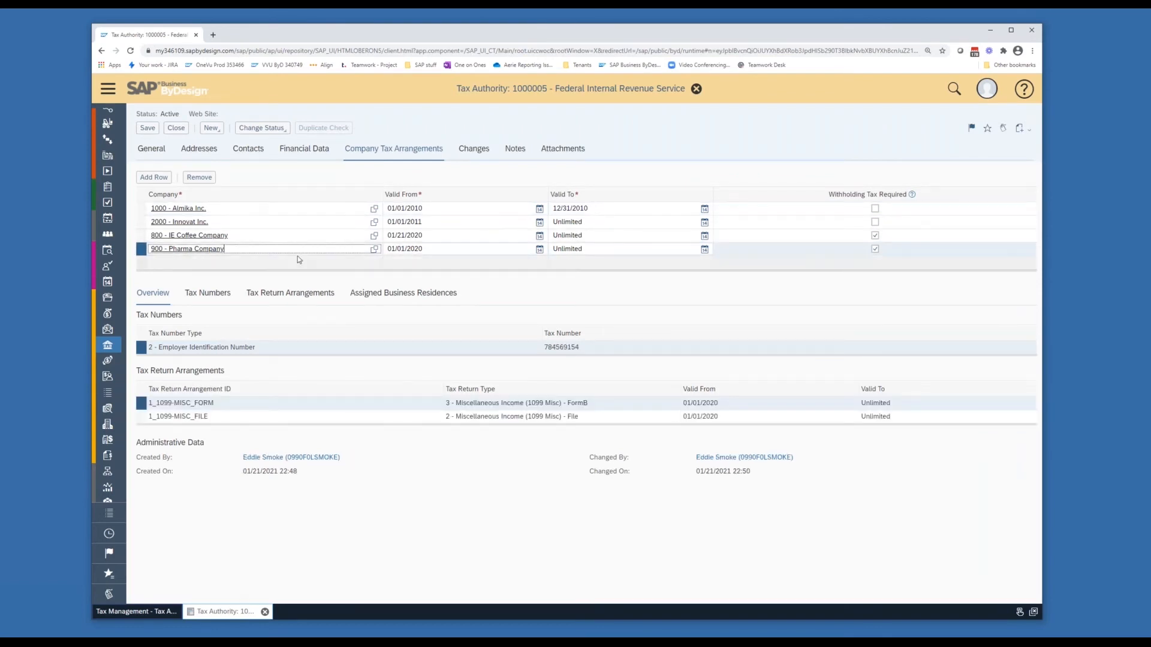
pyautogui.click(215, 294)
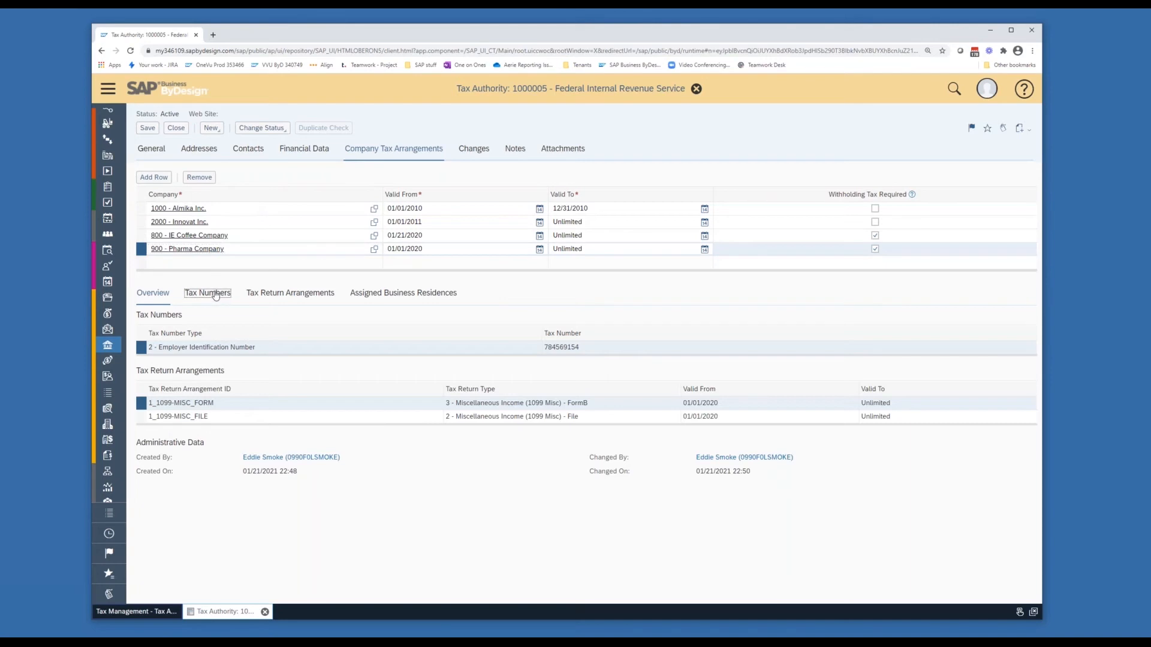
pyautogui.click(310, 353)
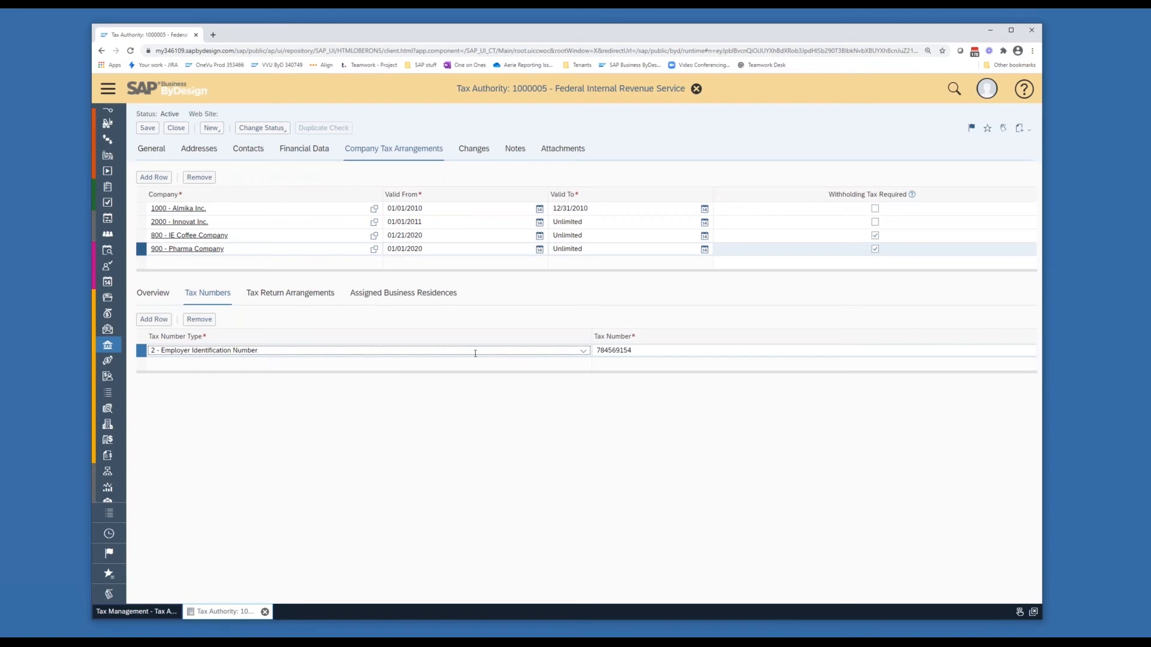
pyautogui.click(309, 296)
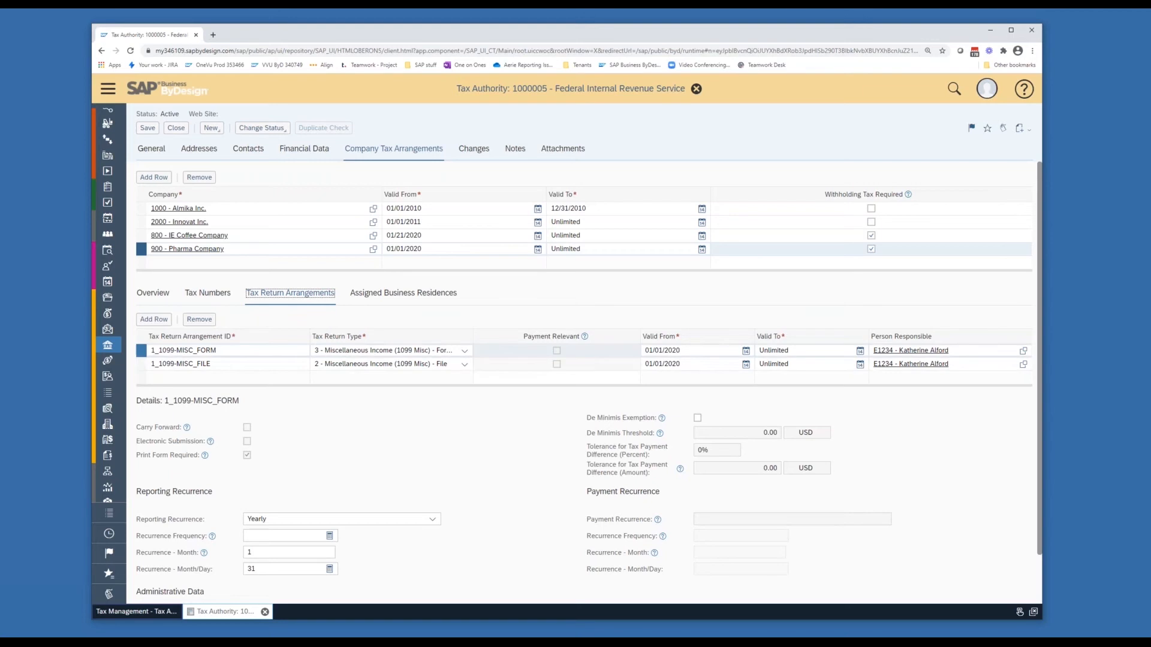
pyautogui.click(250, 352)
pyautogui.click(250, 365)
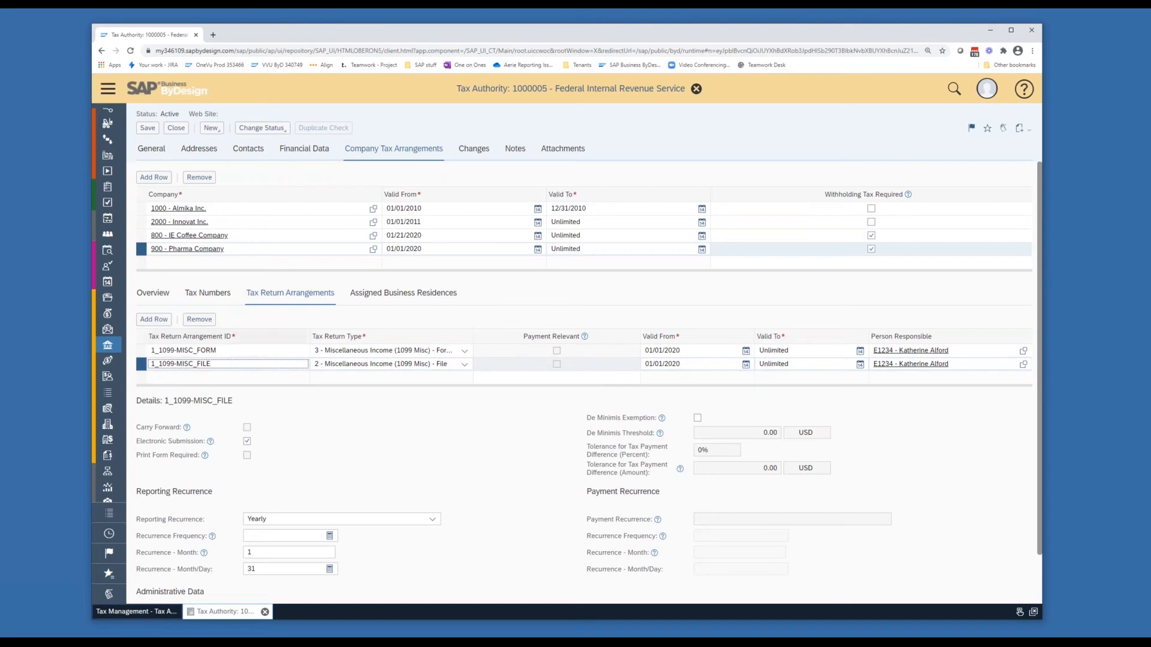
# Add a tax return arrangement with ID 1_1099-NEC and return type Non Employee Compensation 1099-NEC for Pharma Company
pyautogui.click(161, 321)
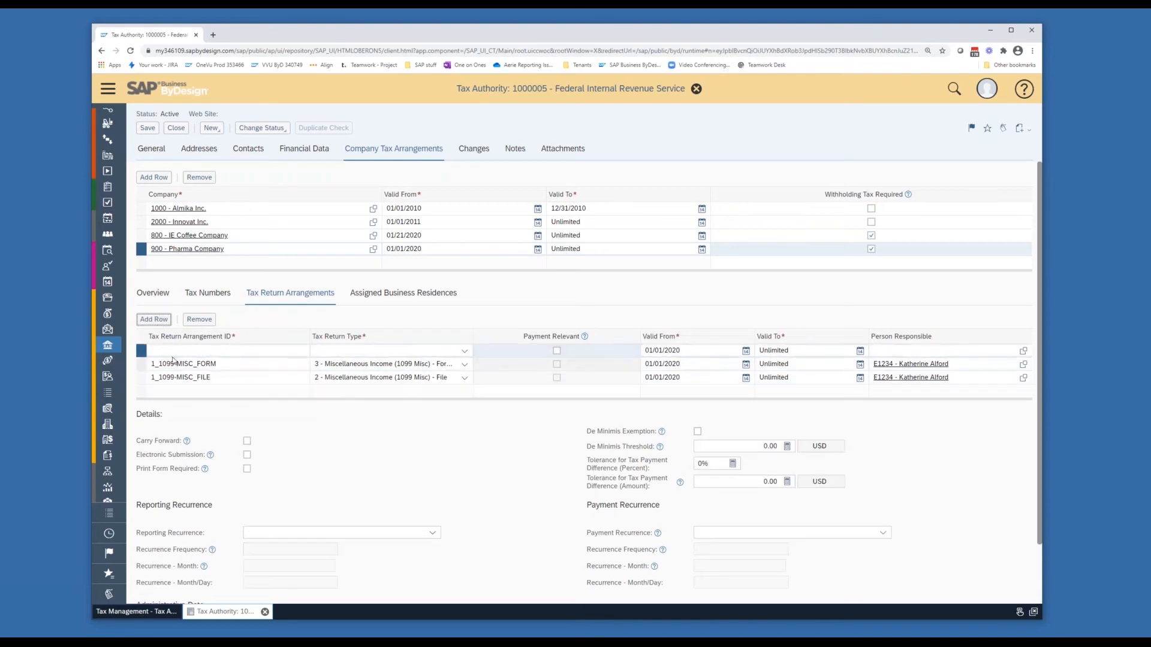
pyautogui.write('1_1099')
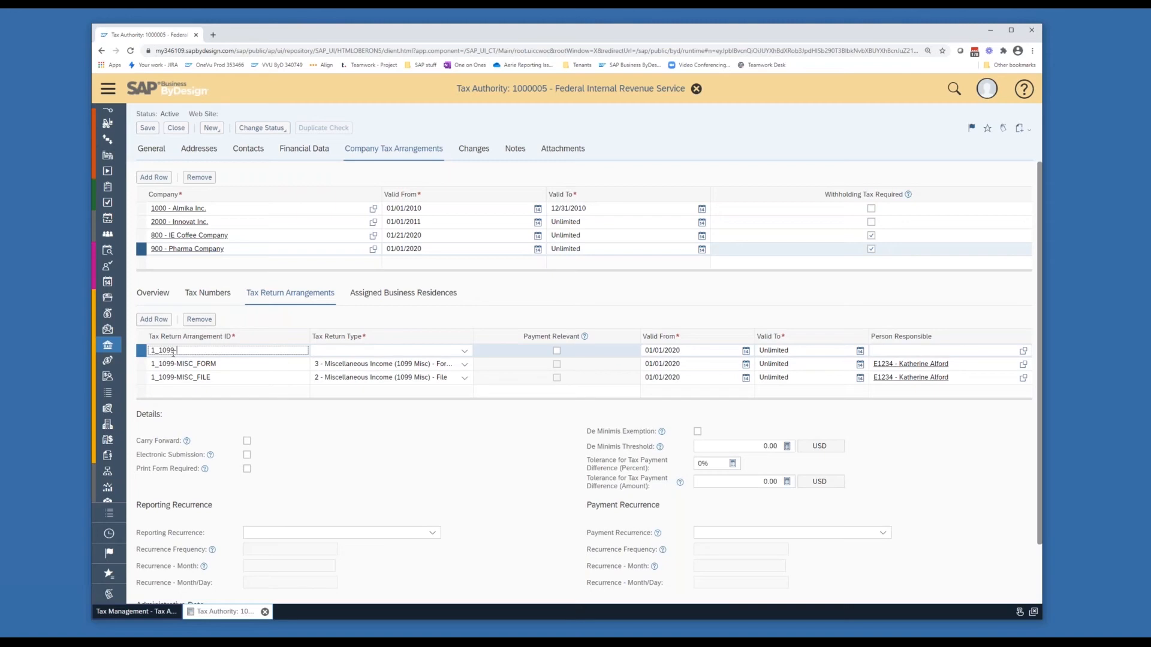
pyautogui.write('-NEC')
pyautogui.click(462, 351)
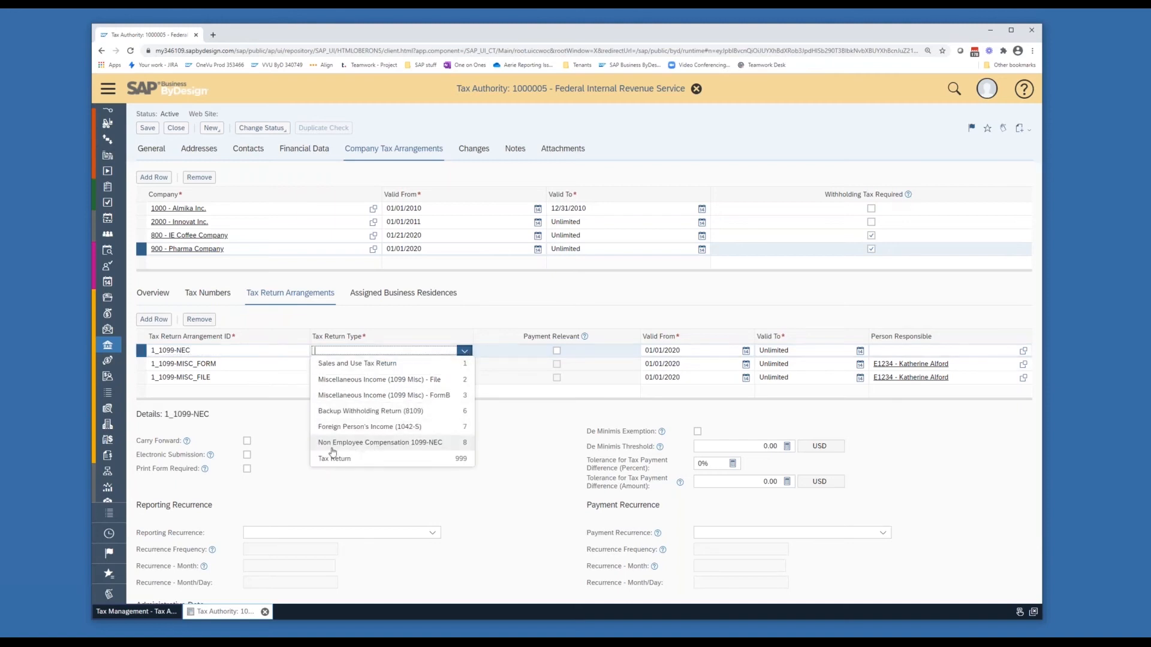
pyautogui.click(407, 449)
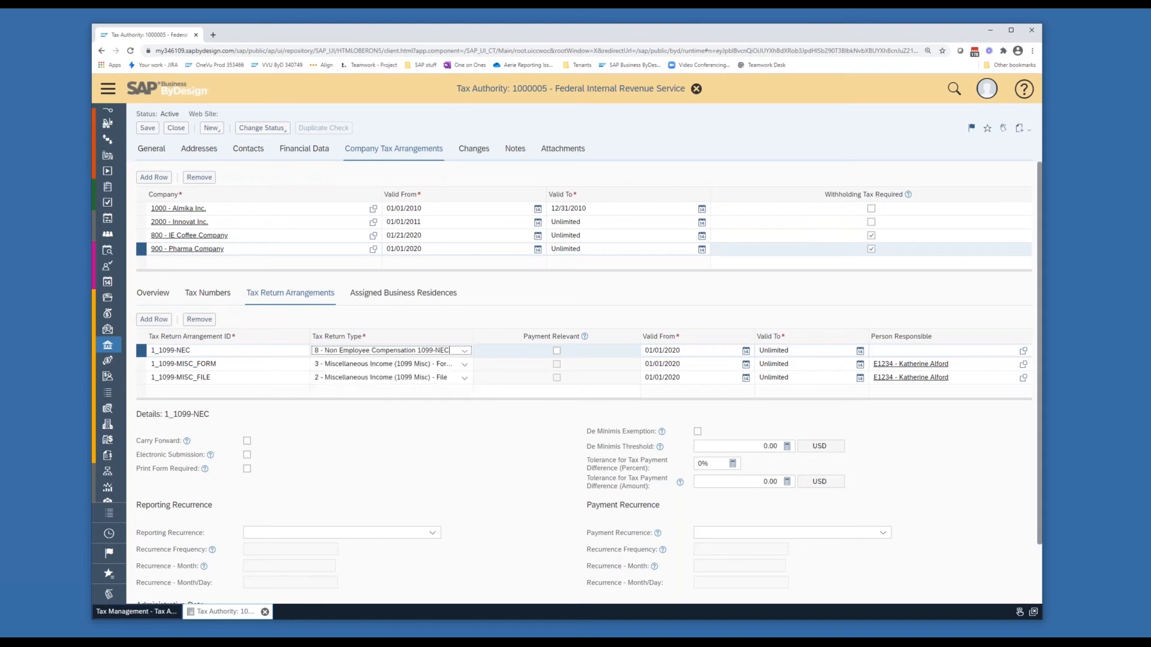
# Assign the employee in charge of the 1099-MISC arrangements as person responsible for the 1_1099-NEC arrangement
pyautogui.click(899, 350)
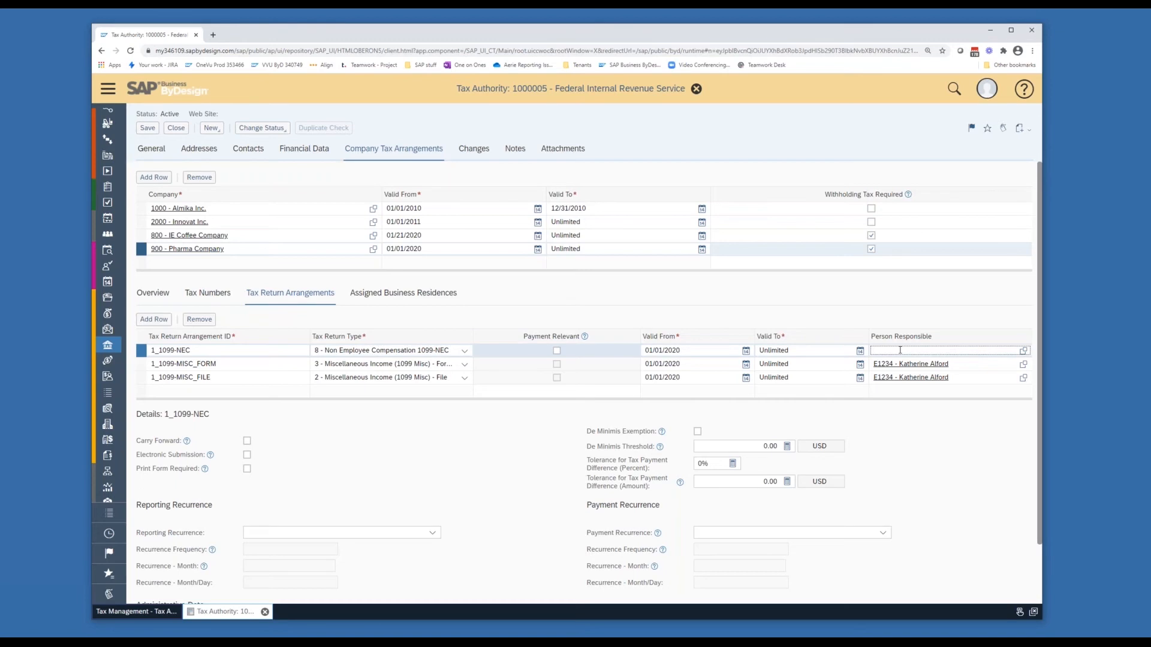
pyautogui.write('ka')
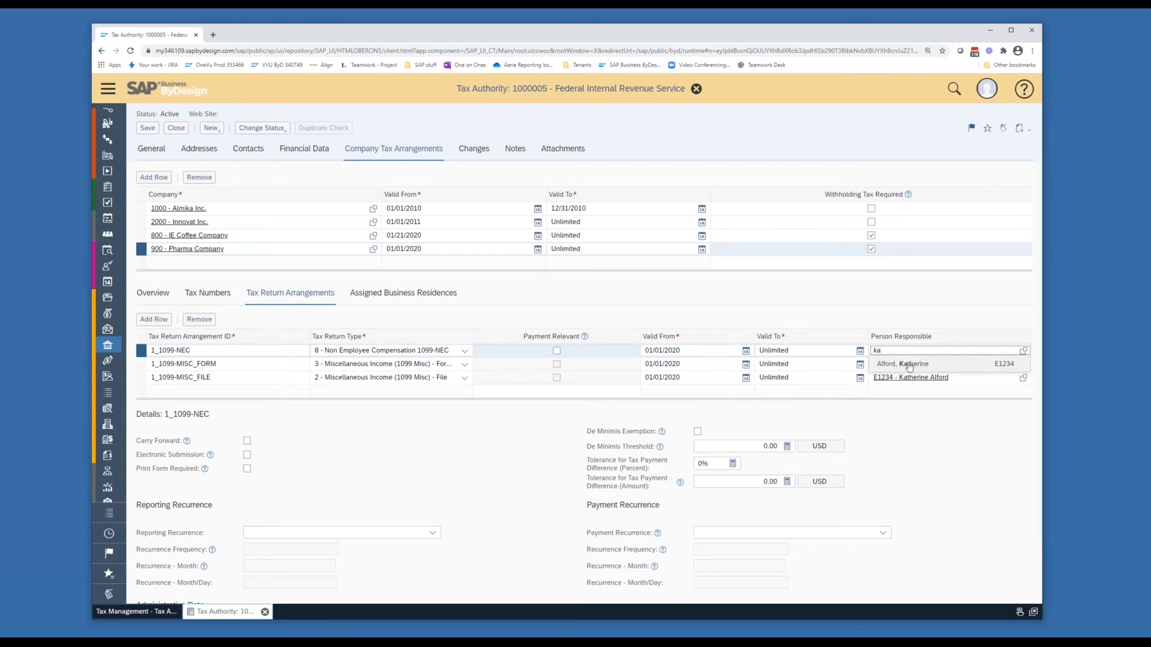
pyautogui.click(908, 364)
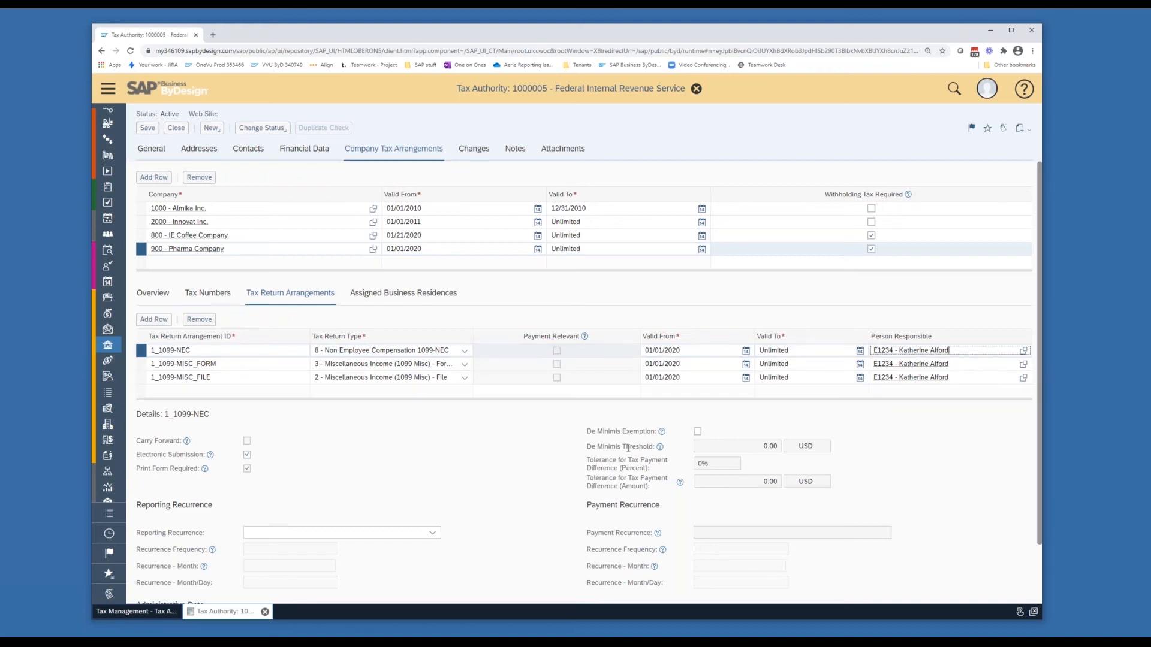
# Set the 1_1099-NEC reporting recurrence to Yearly with month 1 and month/day 15, and save and close the tax authority
pyautogui.click(342, 533)
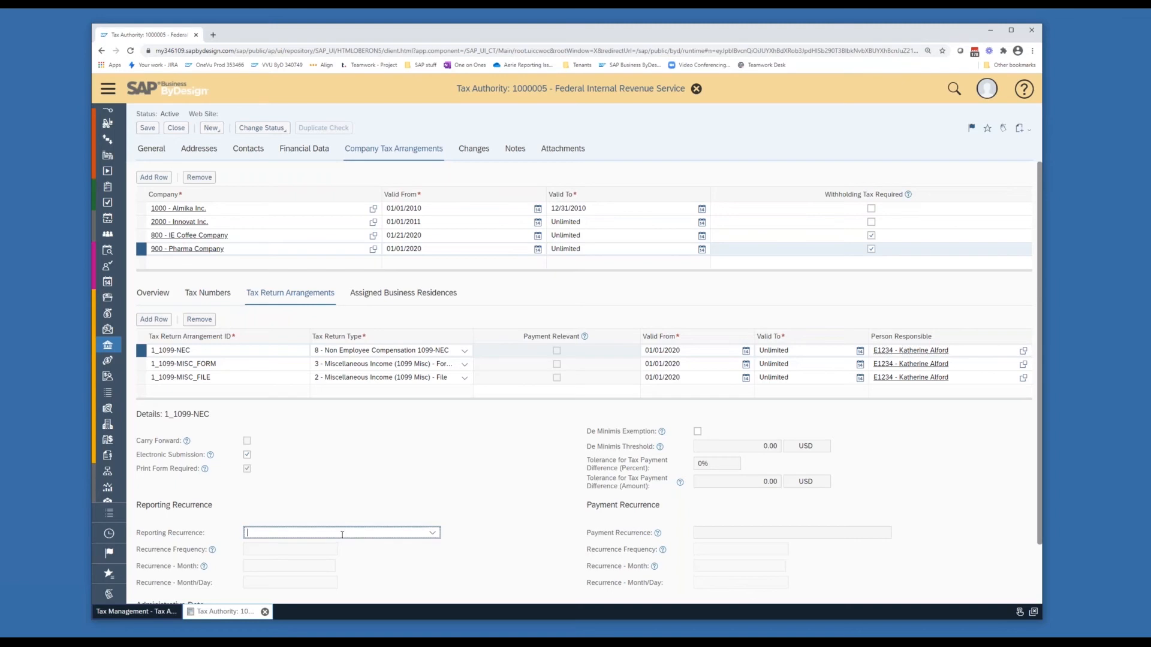
pyautogui.write('y')
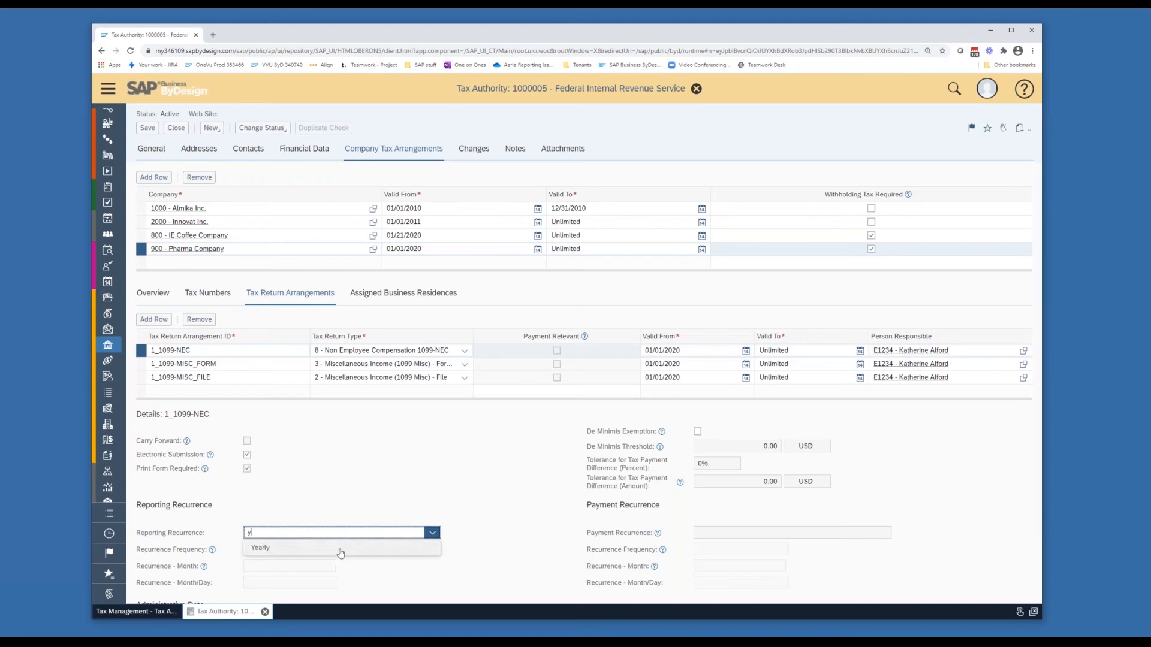
pyautogui.click(341, 553)
pyautogui.scroll(-2, 282, 482)
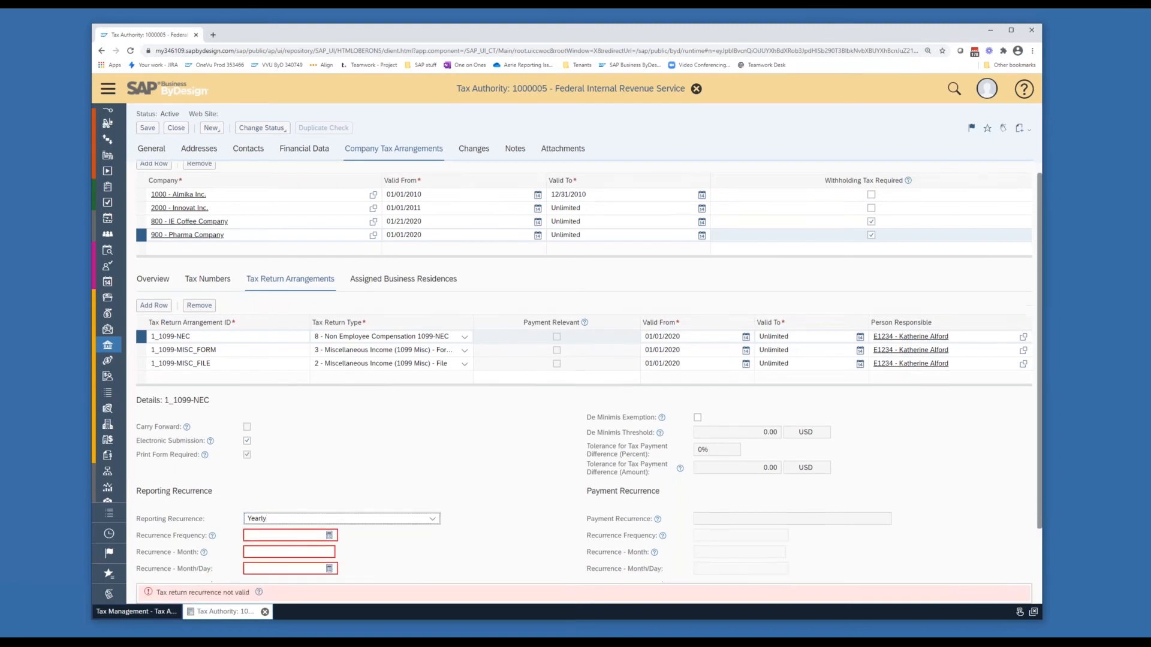
pyautogui.click(281, 481)
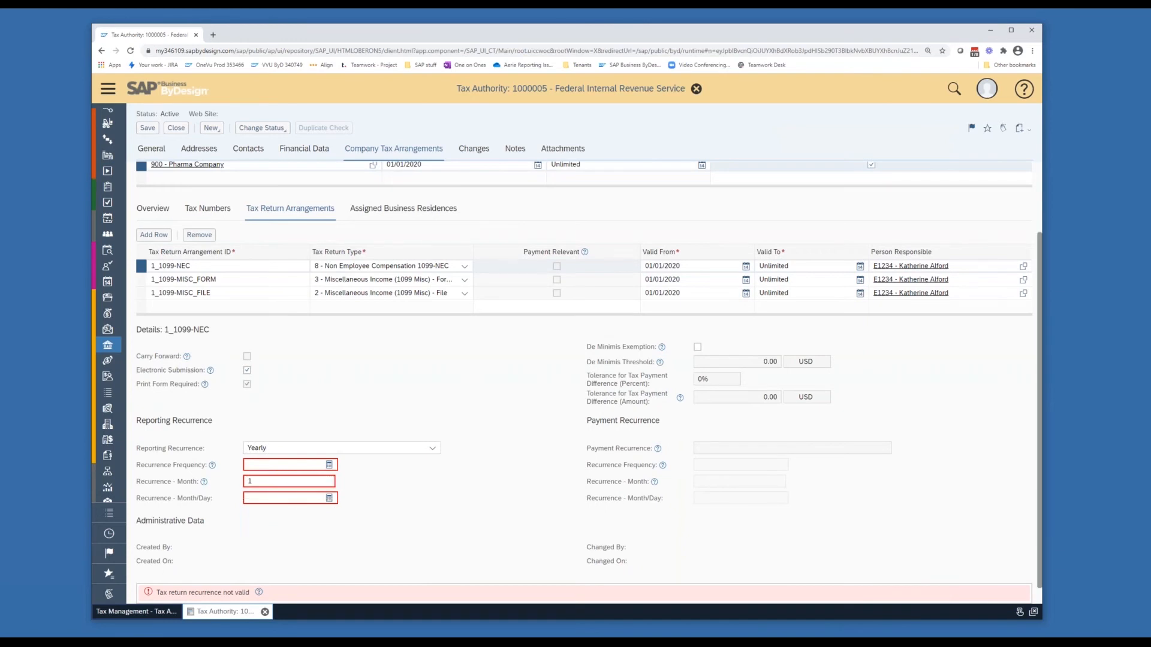
pyautogui.click(306, 496)
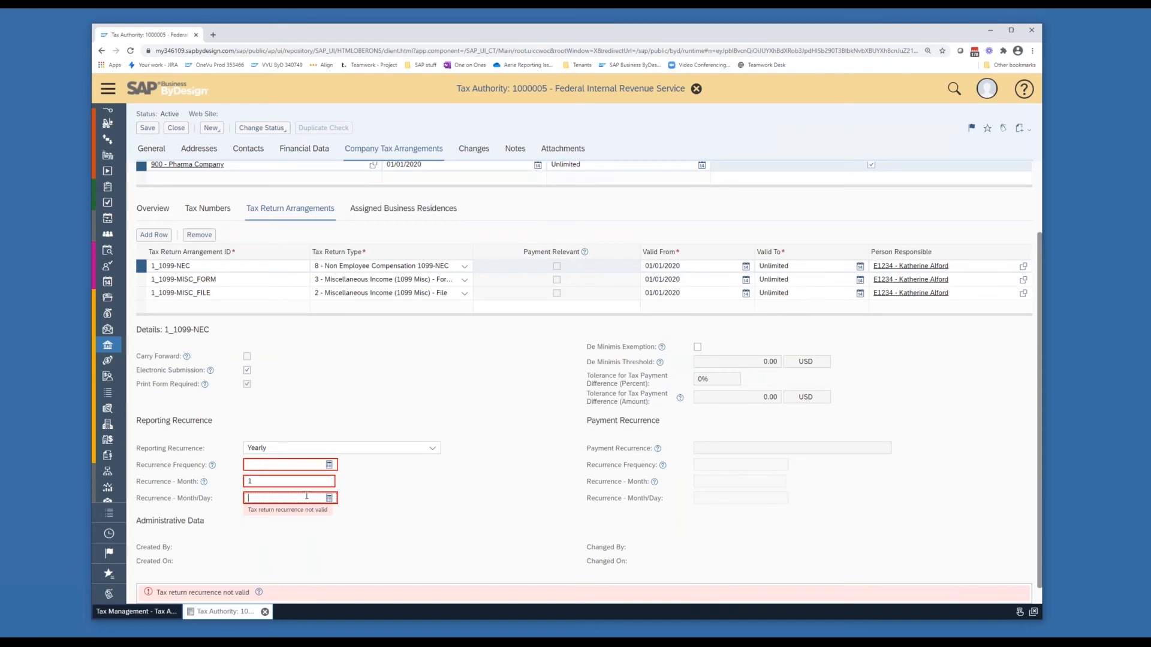
pyautogui.write('15')
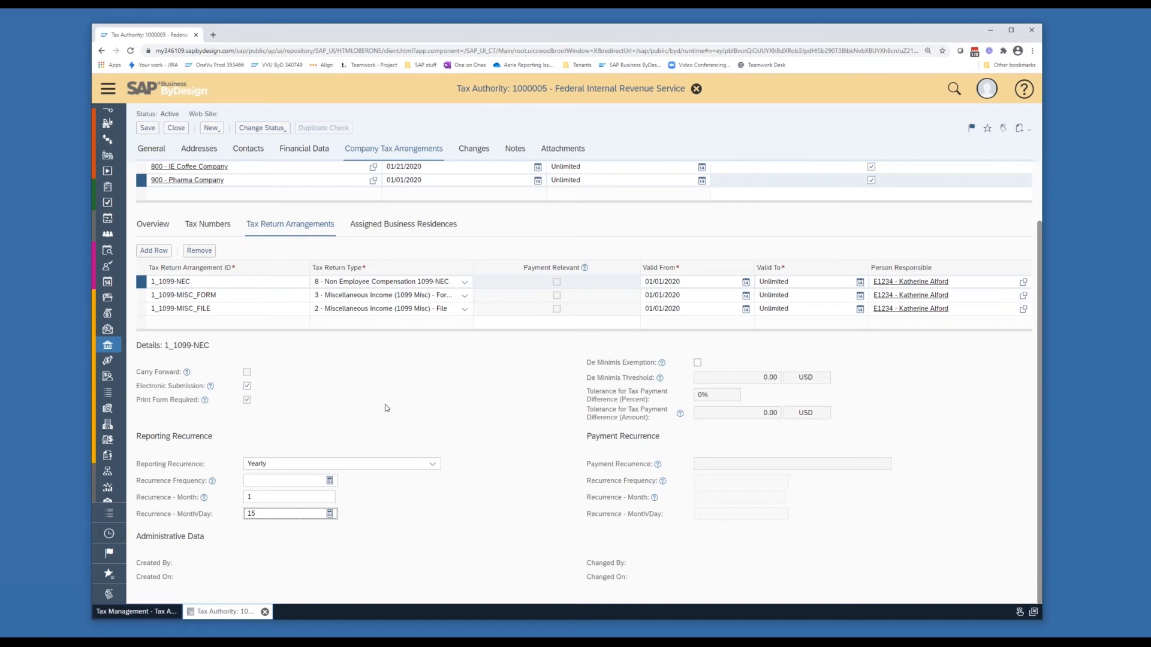
pyautogui.click(147, 131)
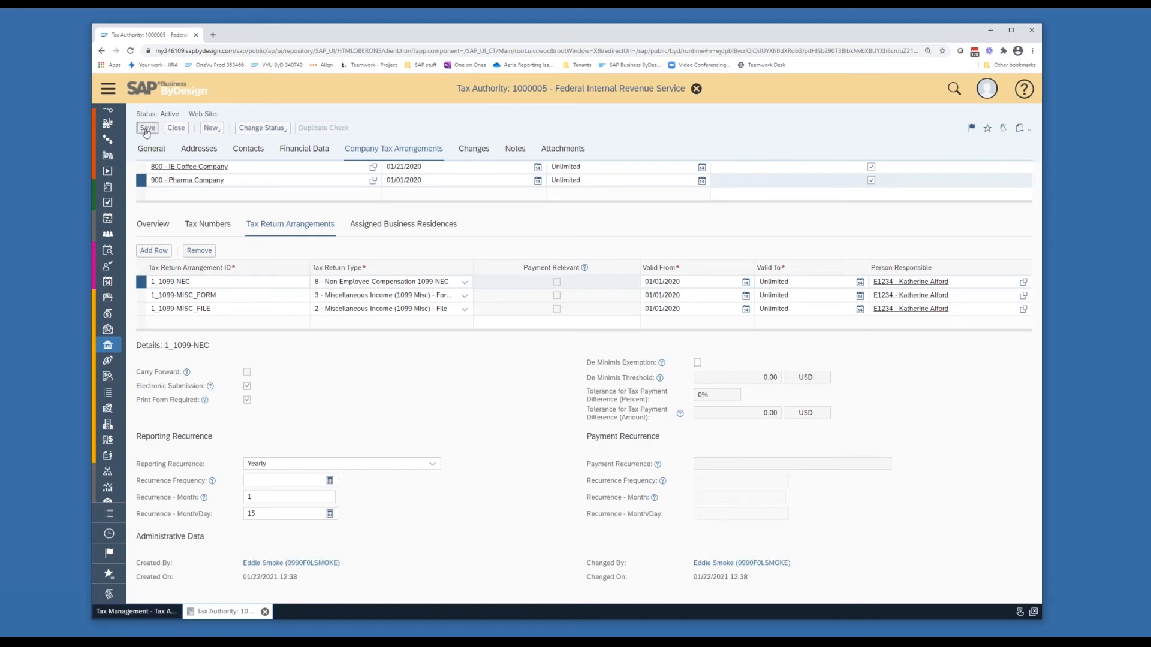
pyautogui.click(177, 129)
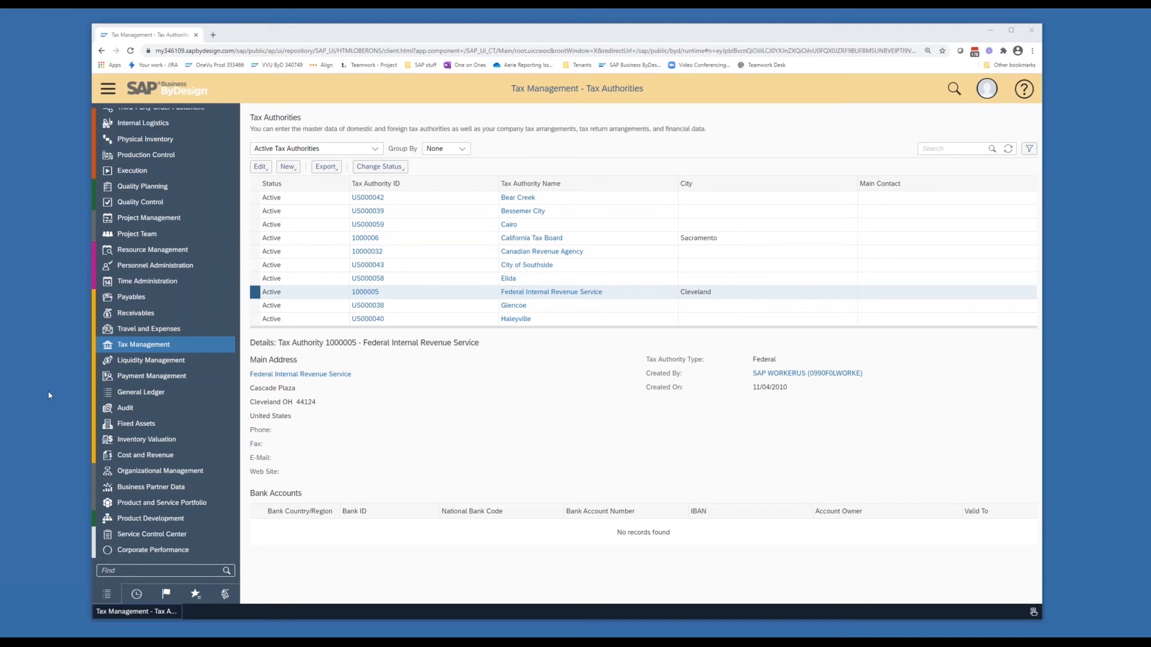
# Create a new withholding tax return run in Tax Management with the description 900 1099-NEC 2020
pyautogui.click(176, 348)
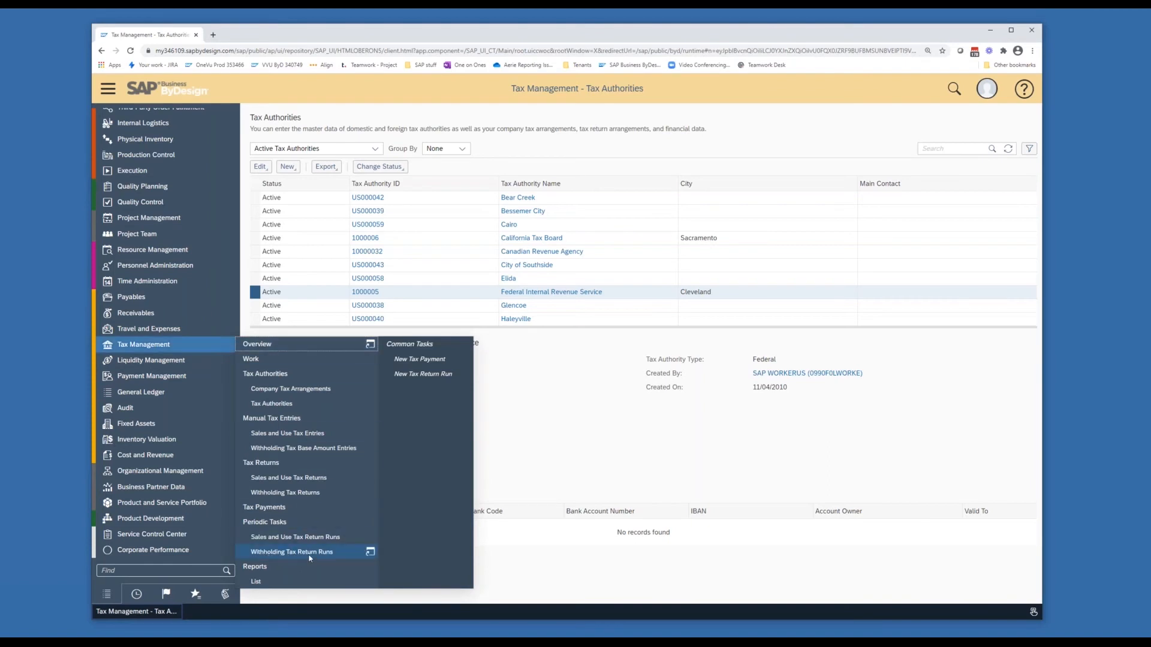
pyautogui.click(327, 552)
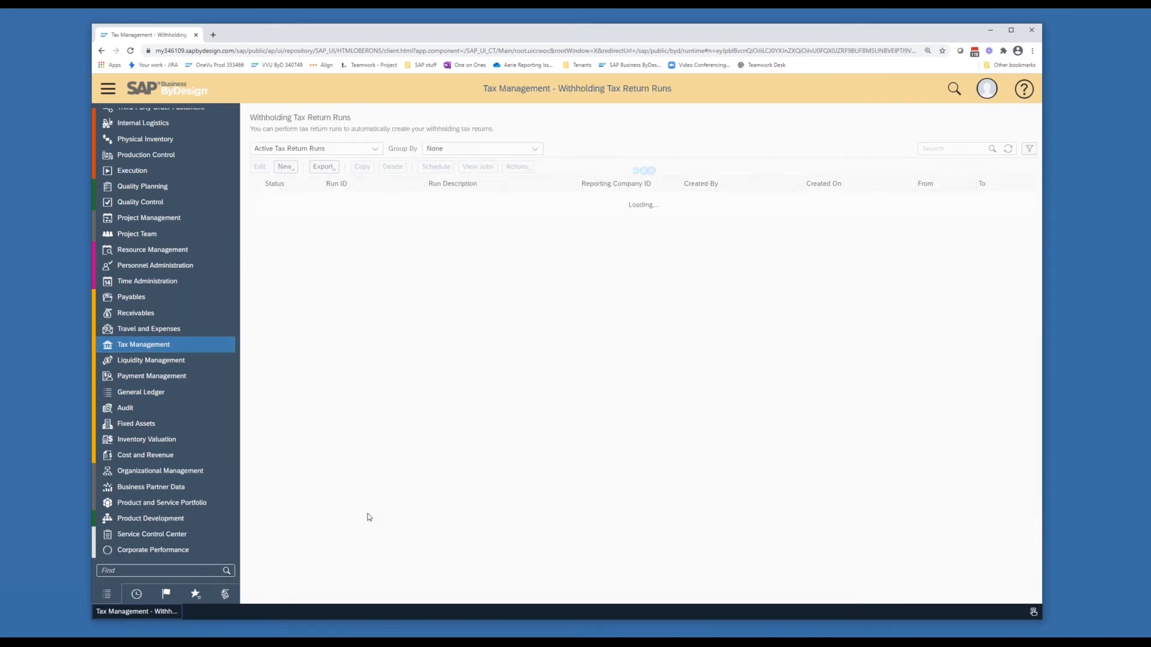
pyautogui.click(287, 168)
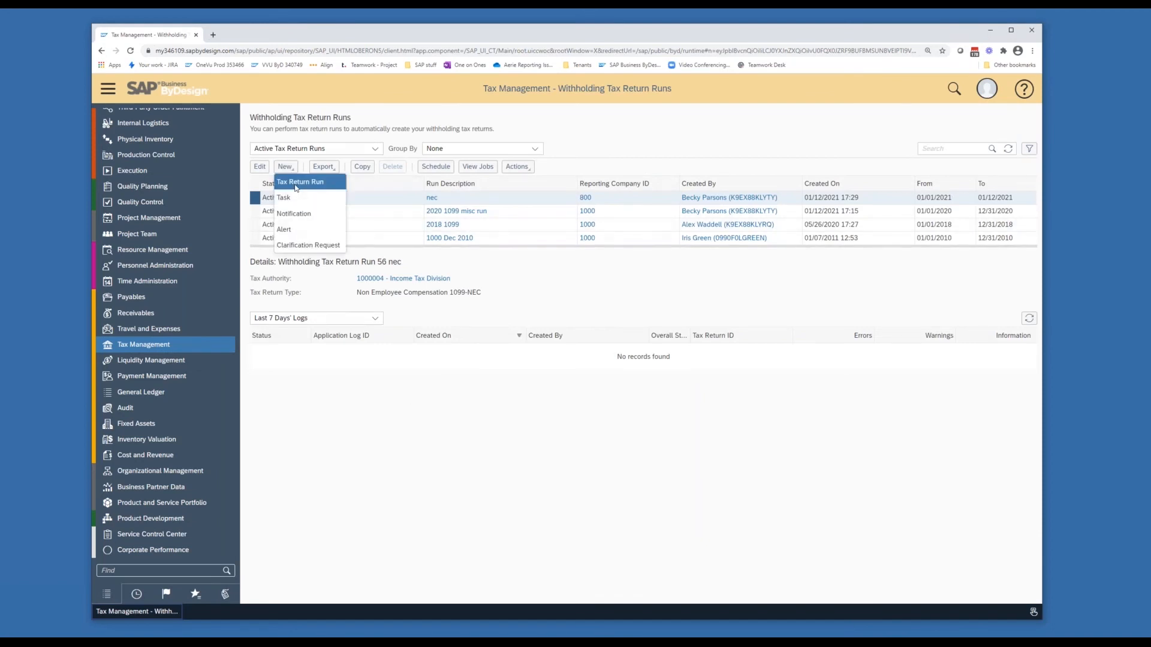
pyautogui.click(296, 184)
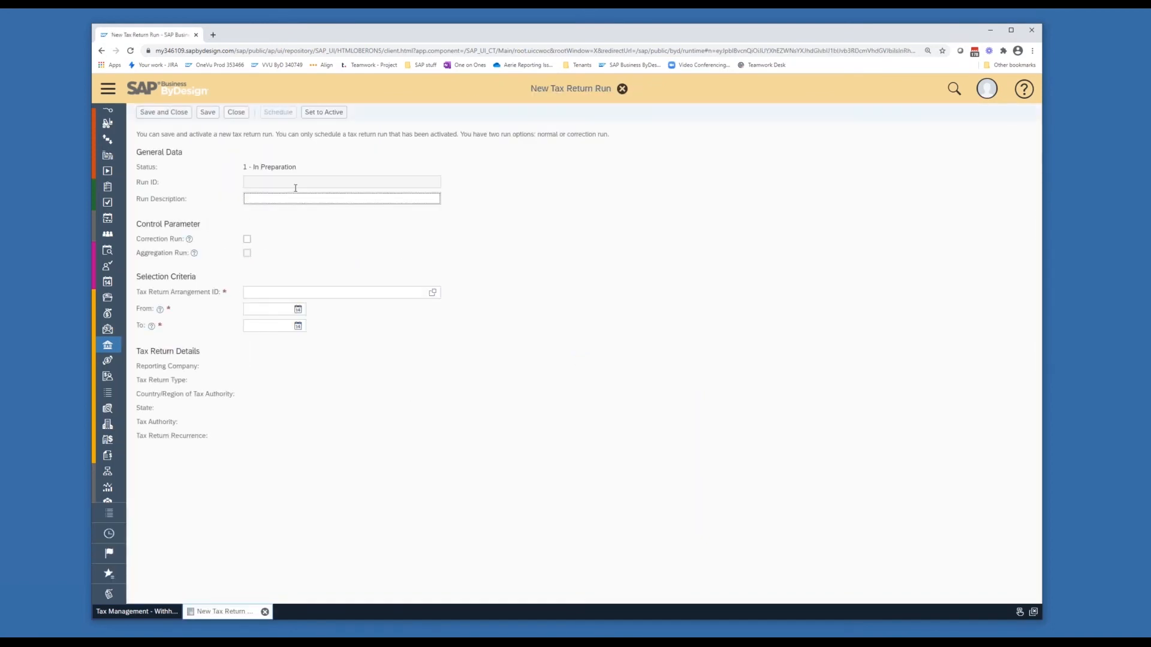
pyautogui.write('900 1099-NEC 2020')
# Assign the tax return arrangement 1_1099-NEC to the run with the period 01/01/2020 to 12/31/2020
pyautogui.click(432, 292)
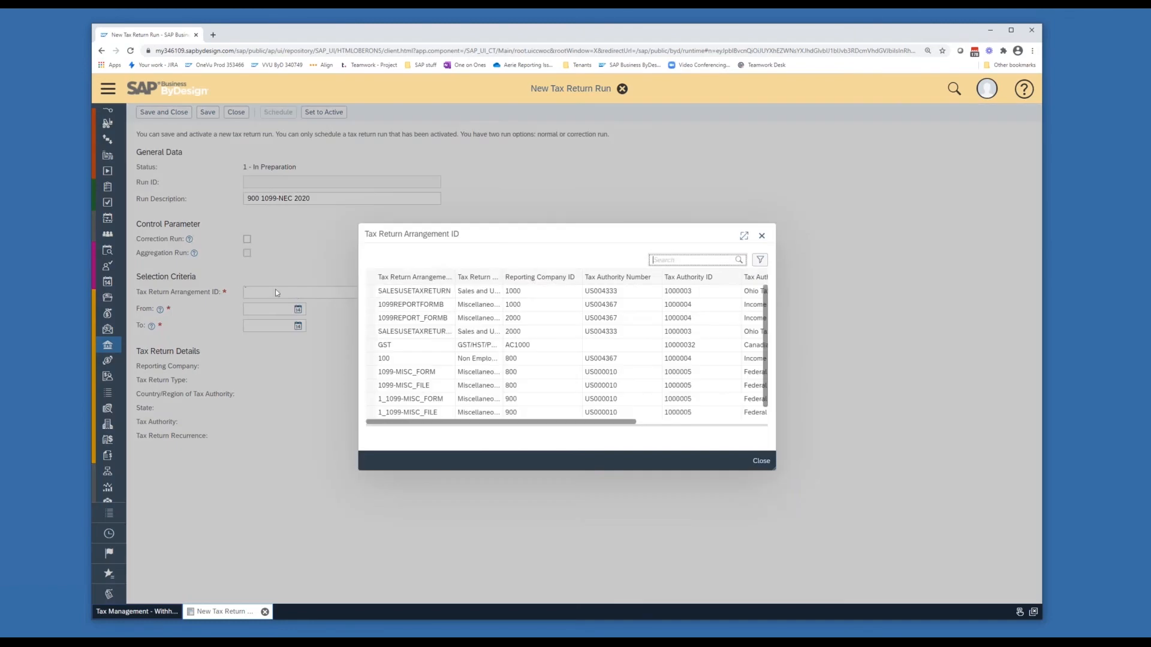
pyautogui.scroll(-1, 420, 318)
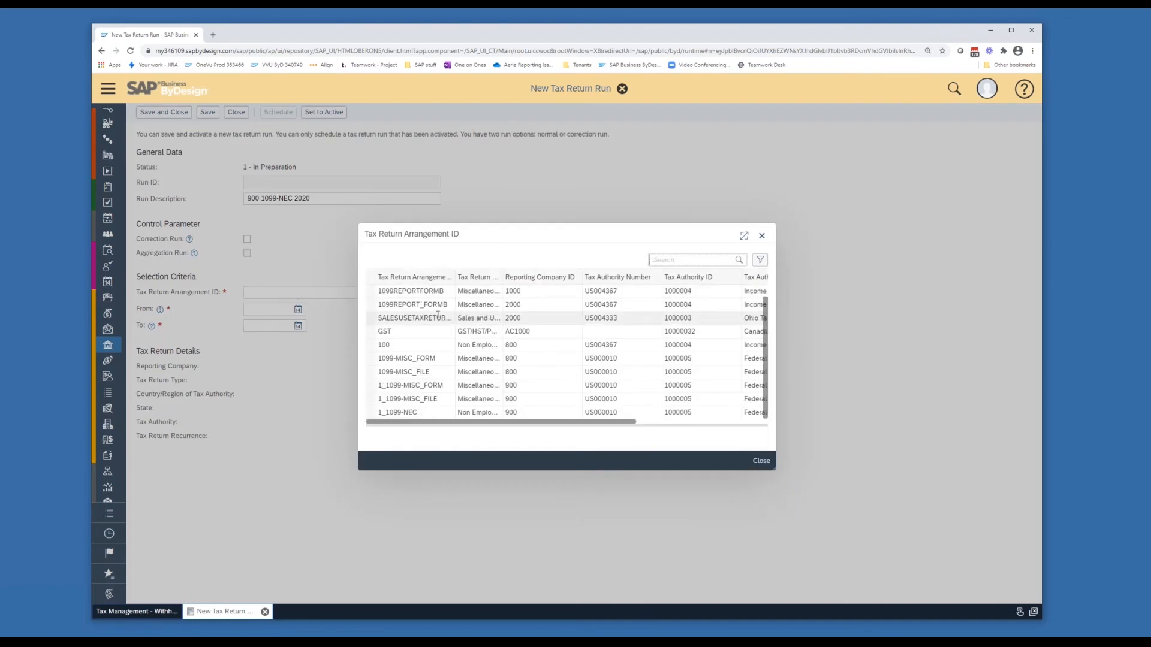
pyautogui.click(430, 412)
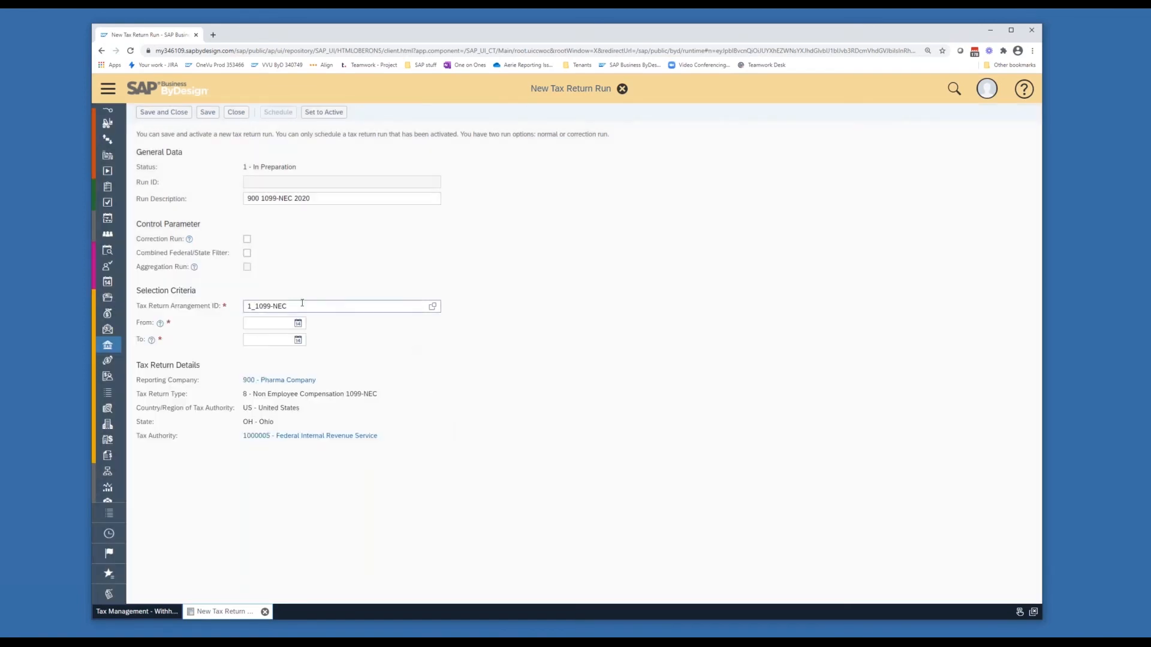
pyautogui.click(281, 324)
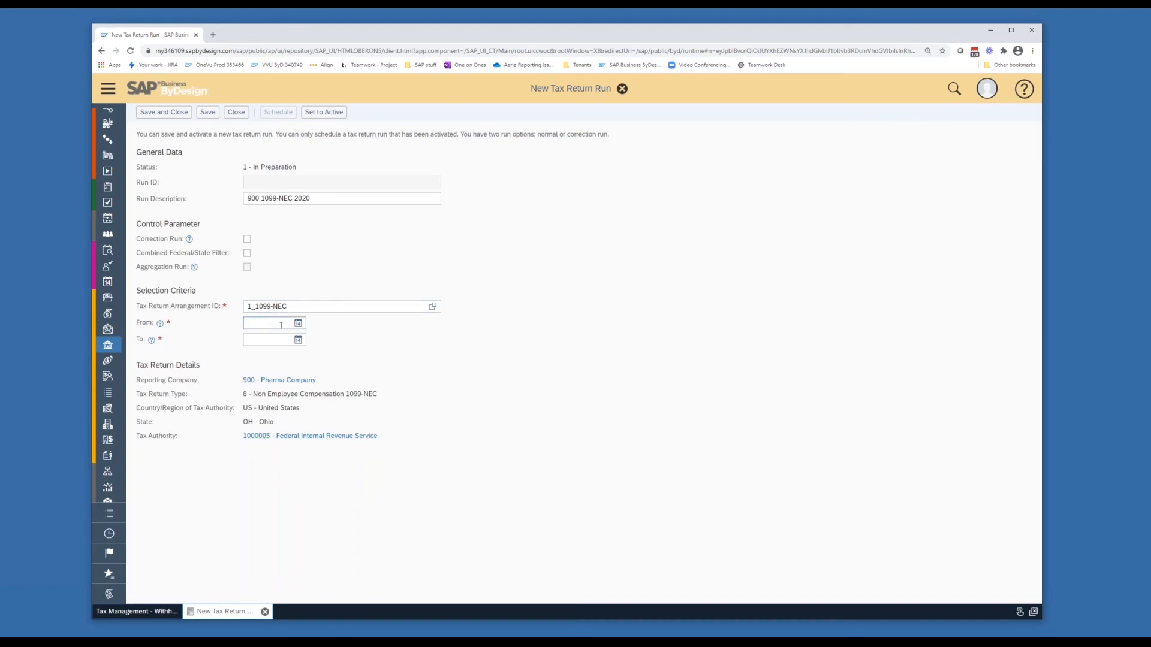
pyautogui.write('01/01/2020')
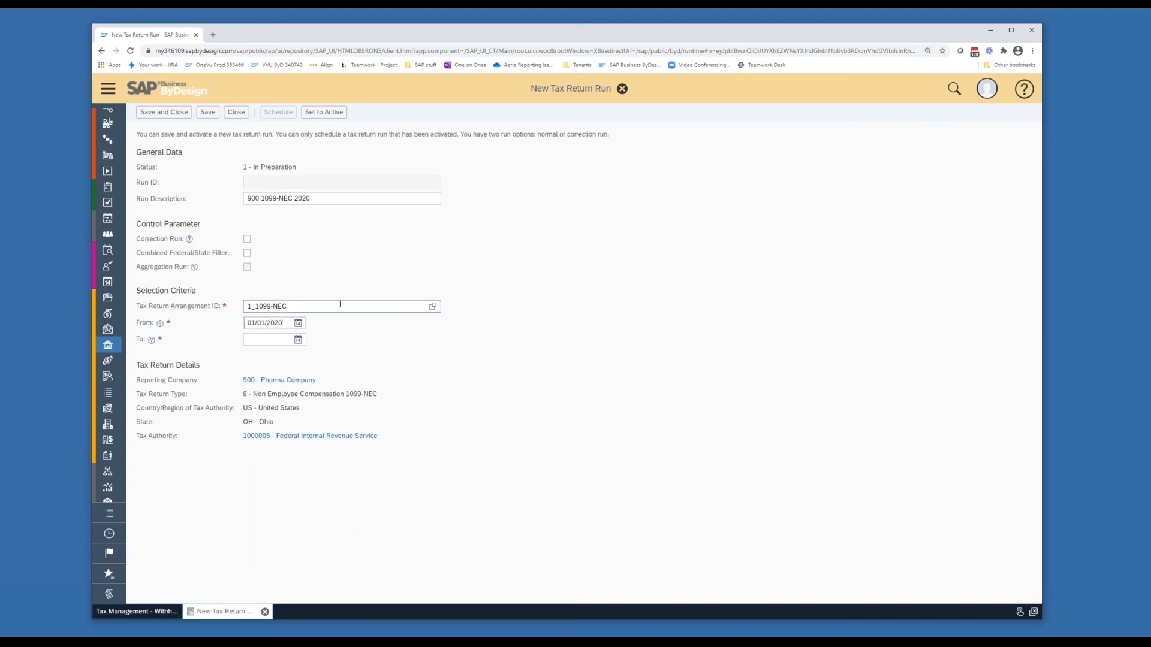
pyautogui.press('Tab')
pyautogui.write('12/31')
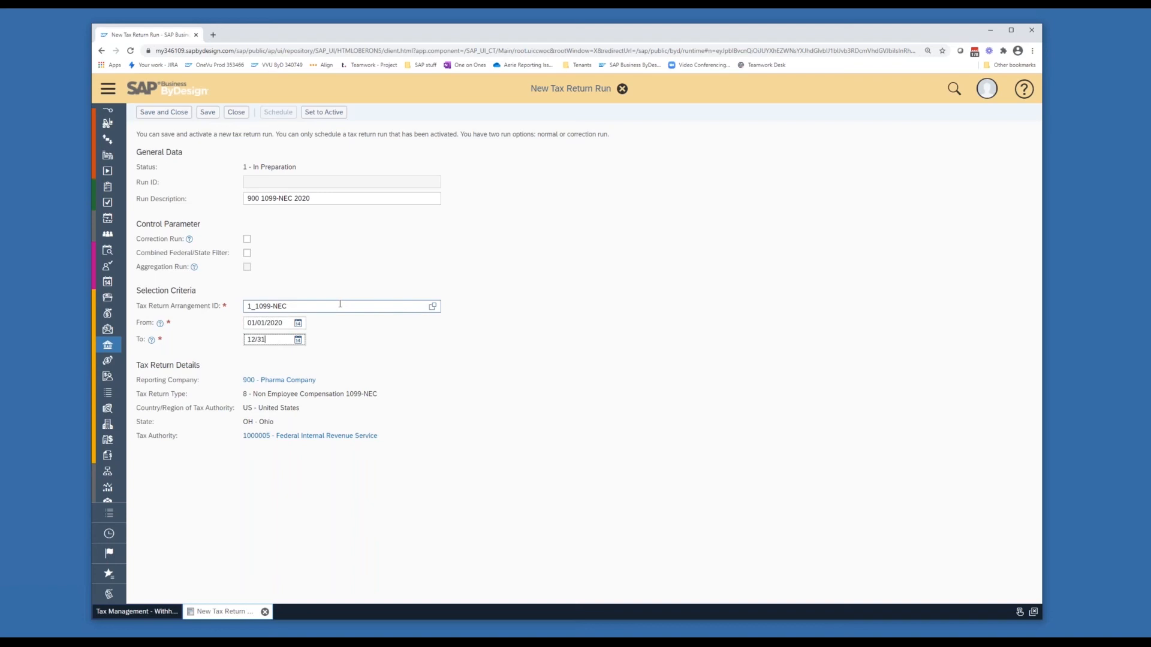
pyautogui.write('/2020')
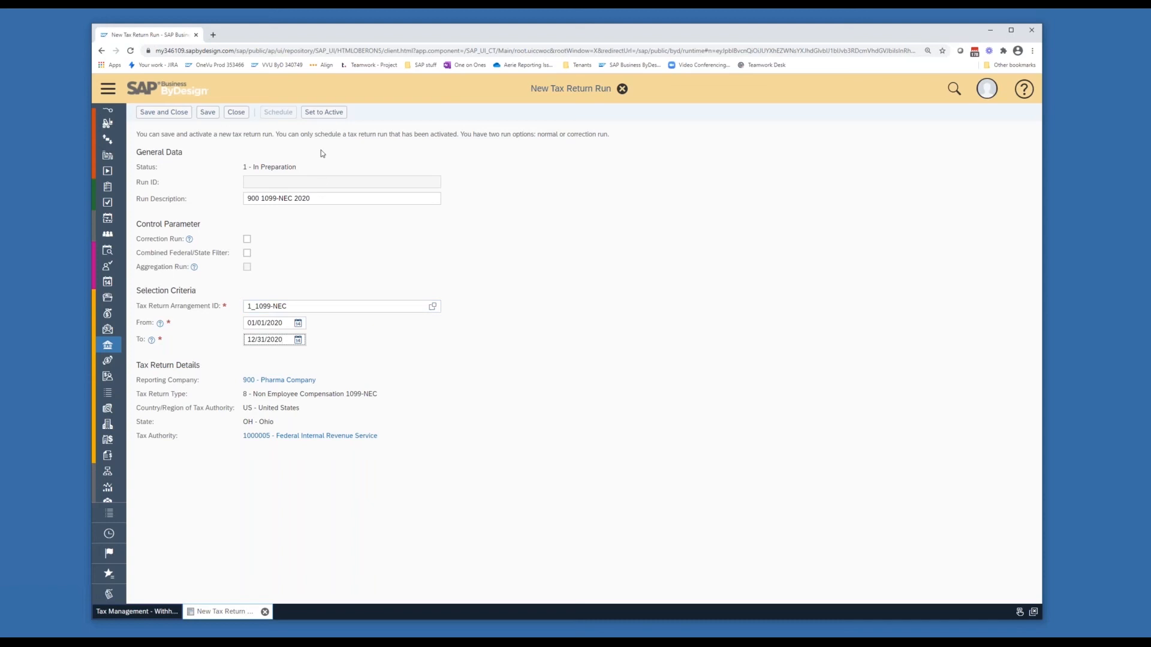
# Set the tax return run to active and schedule it to start immediately, saving and closing both the job and the run
pyautogui.click(331, 113)
pyautogui.click(277, 127)
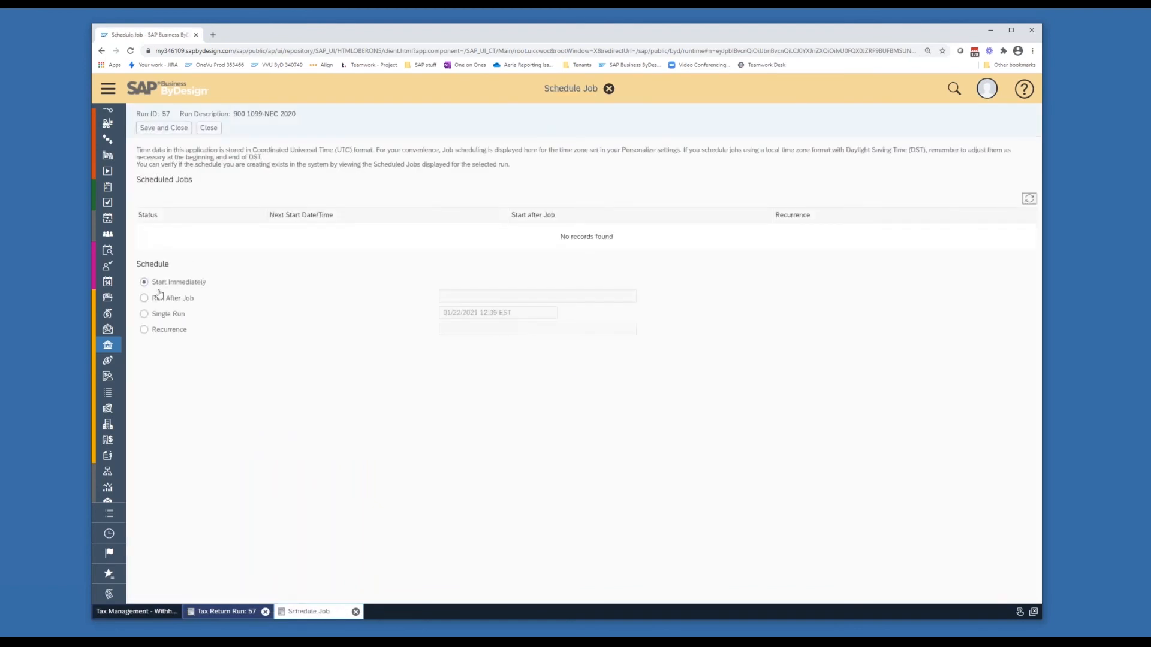
pyautogui.click(162, 128)
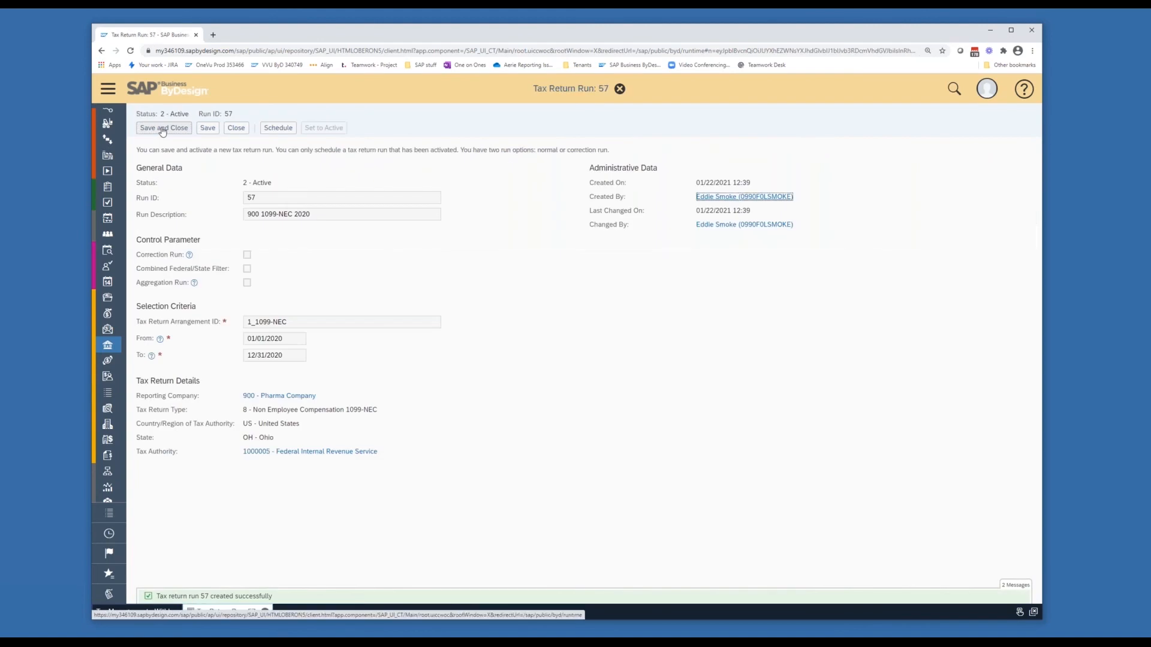
pyautogui.click(162, 128)
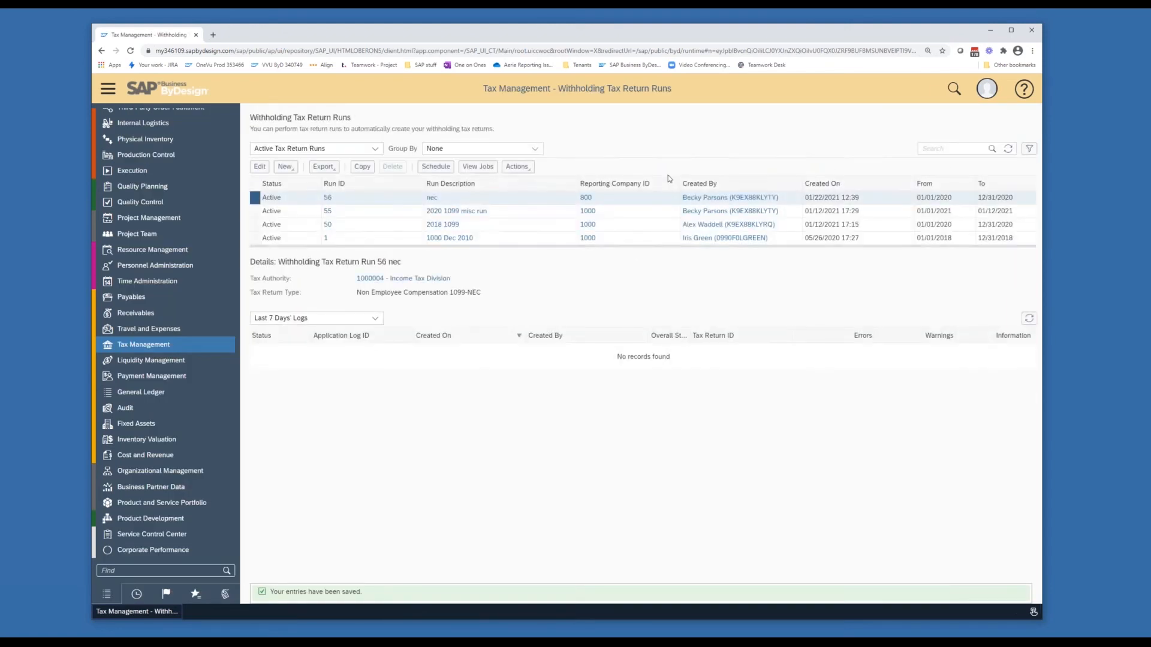
# Select the 900 1099-NEC 2020 run and refresh its logs from the last 7 days to check the execution
pyautogui.click(505, 200)
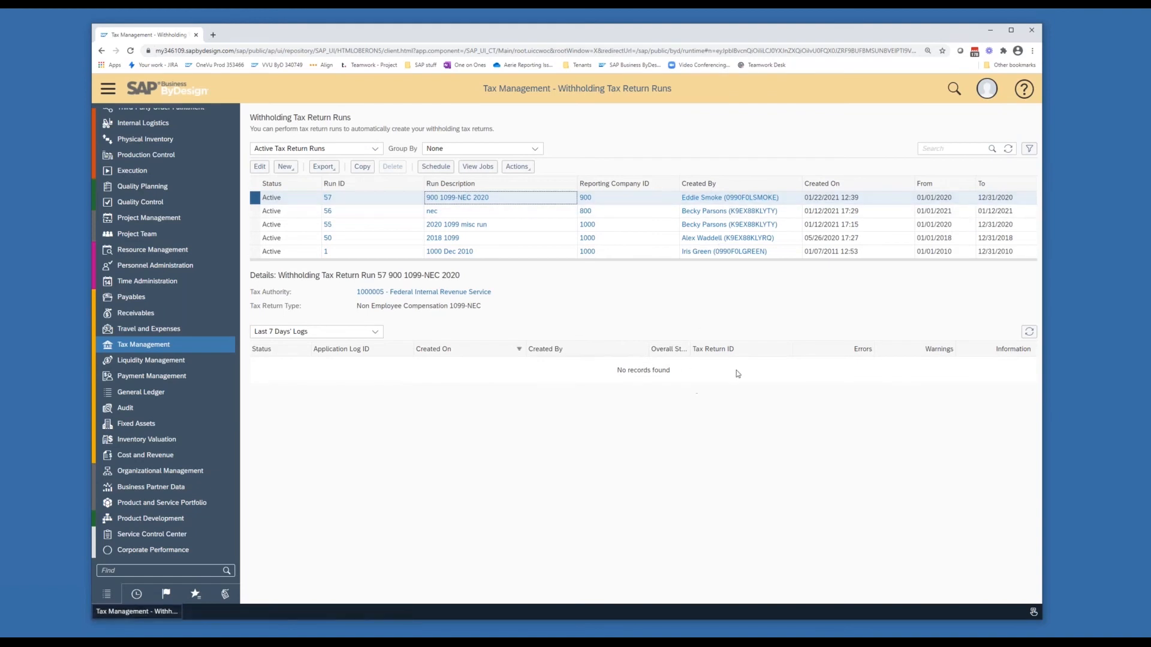
pyautogui.click(1029, 332)
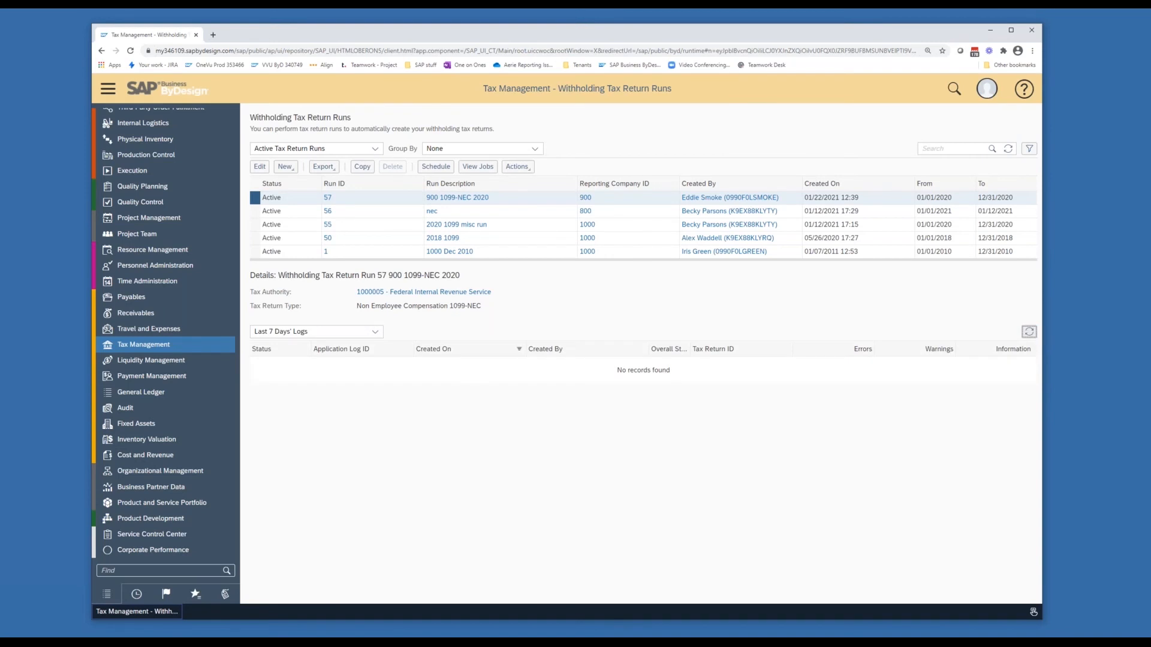
pyautogui.click(1029, 331)
pyautogui.click(1030, 331)
pyautogui.click(1032, 335)
# Open Pharma Company's withholding tax return in preparation and review its general data, selection parameters and supplier amounts
pyautogui.moveTo(202, 349)
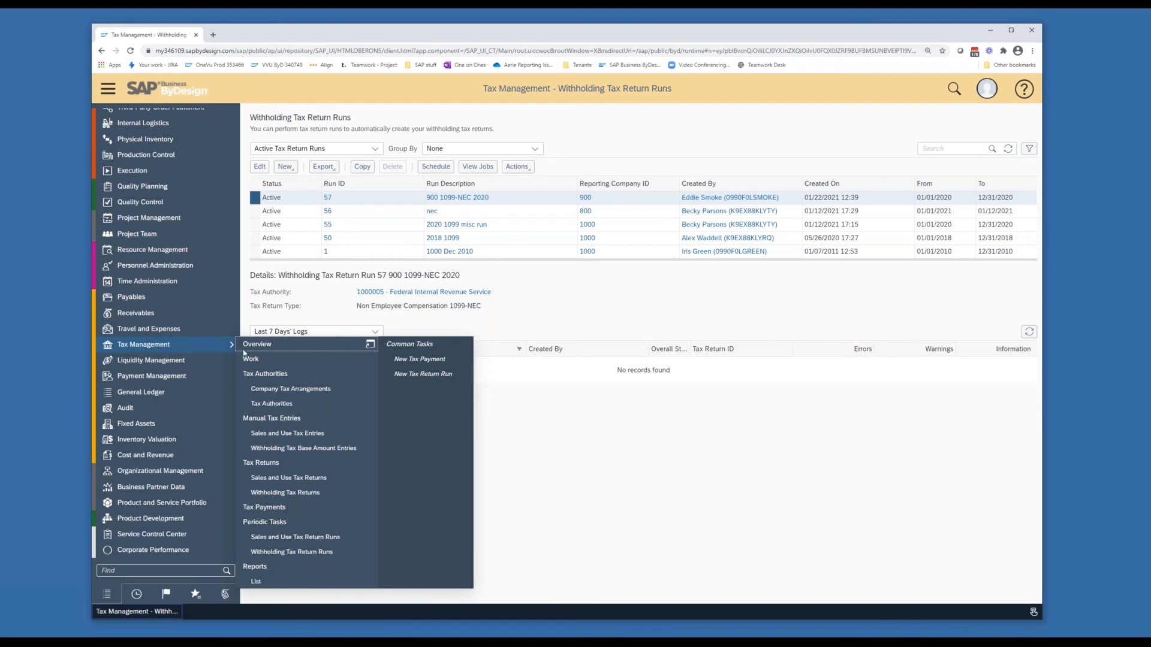
pyautogui.click(311, 497)
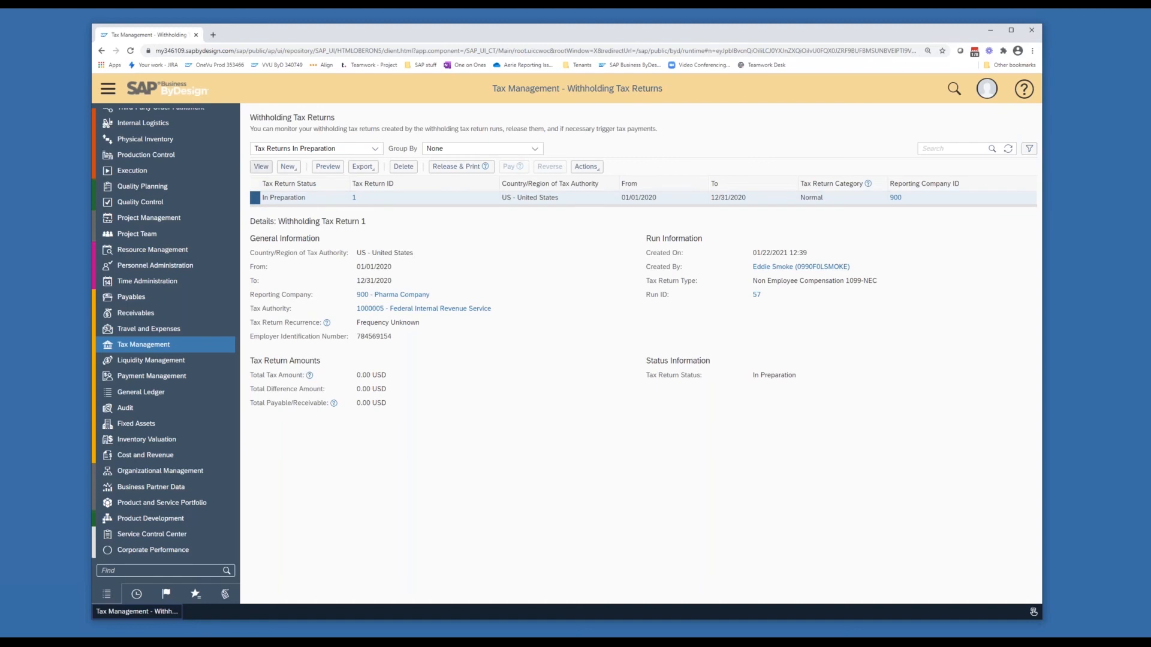
pyautogui.click(260, 167)
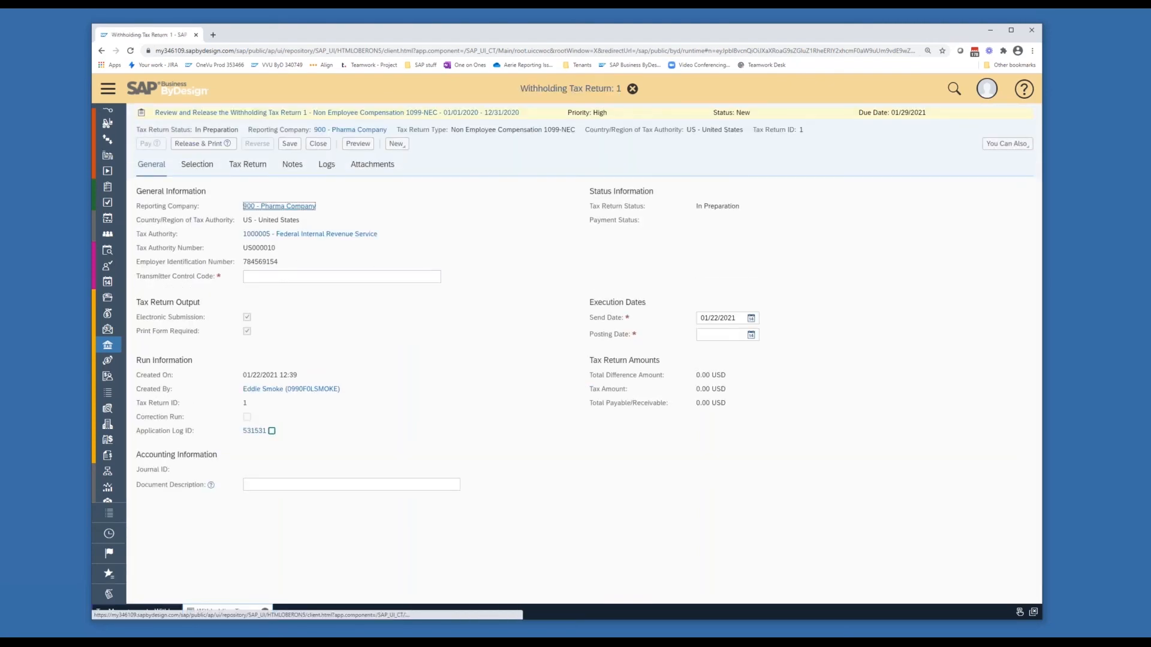
pyautogui.click(256, 276)
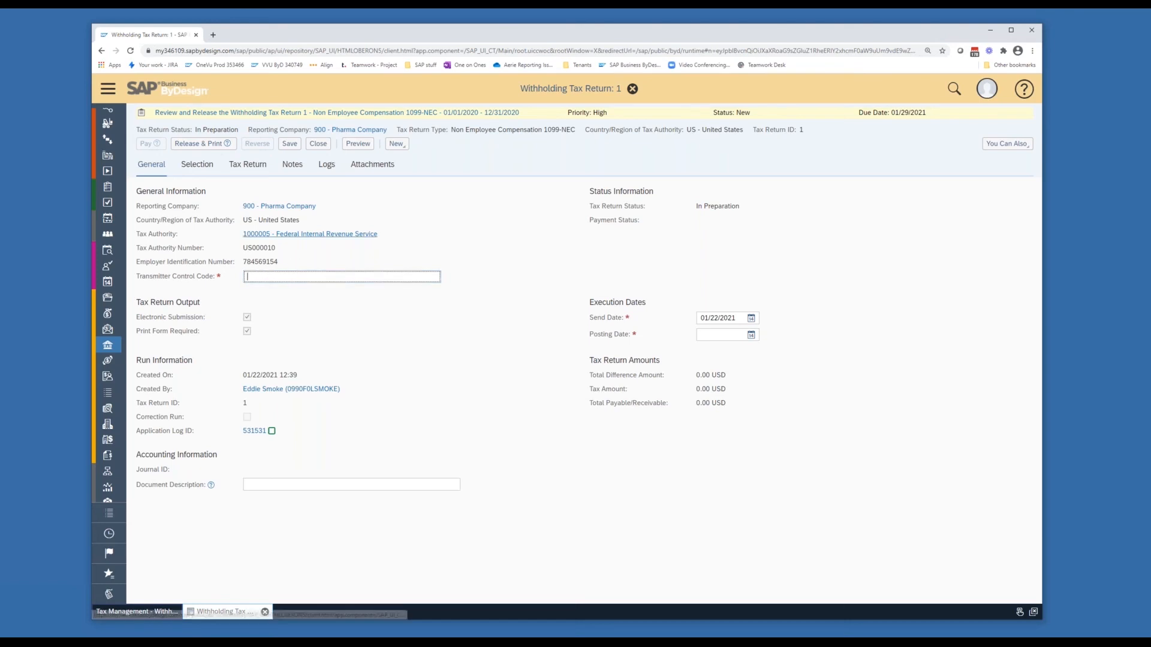
pyautogui.click(202, 168)
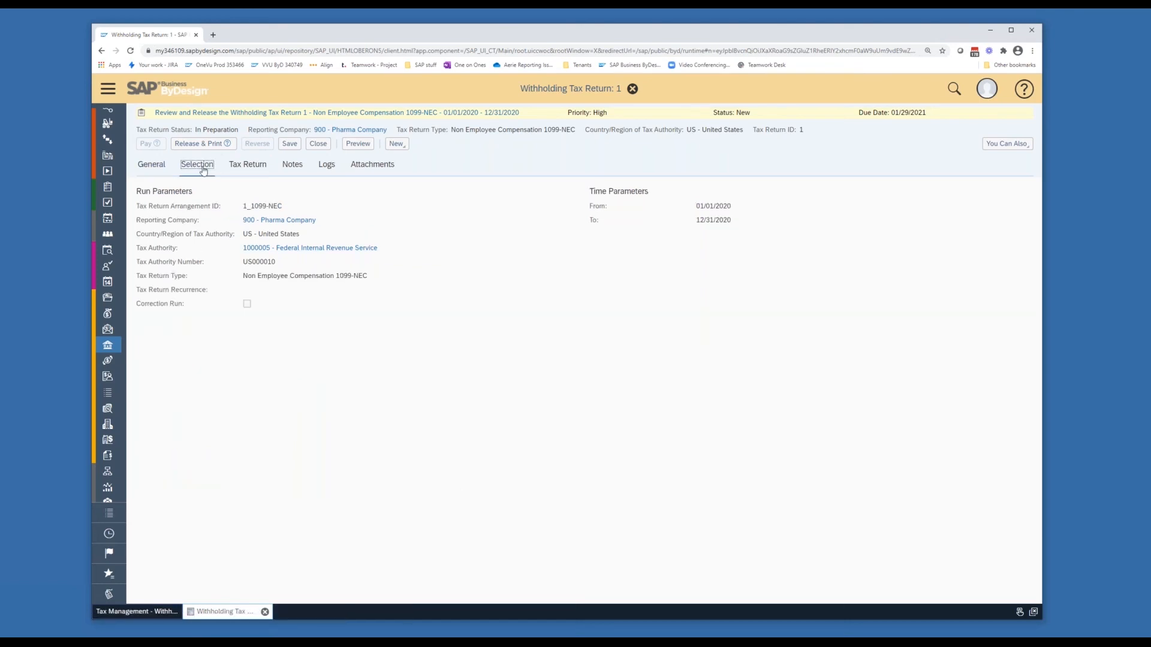
pyautogui.click(244, 167)
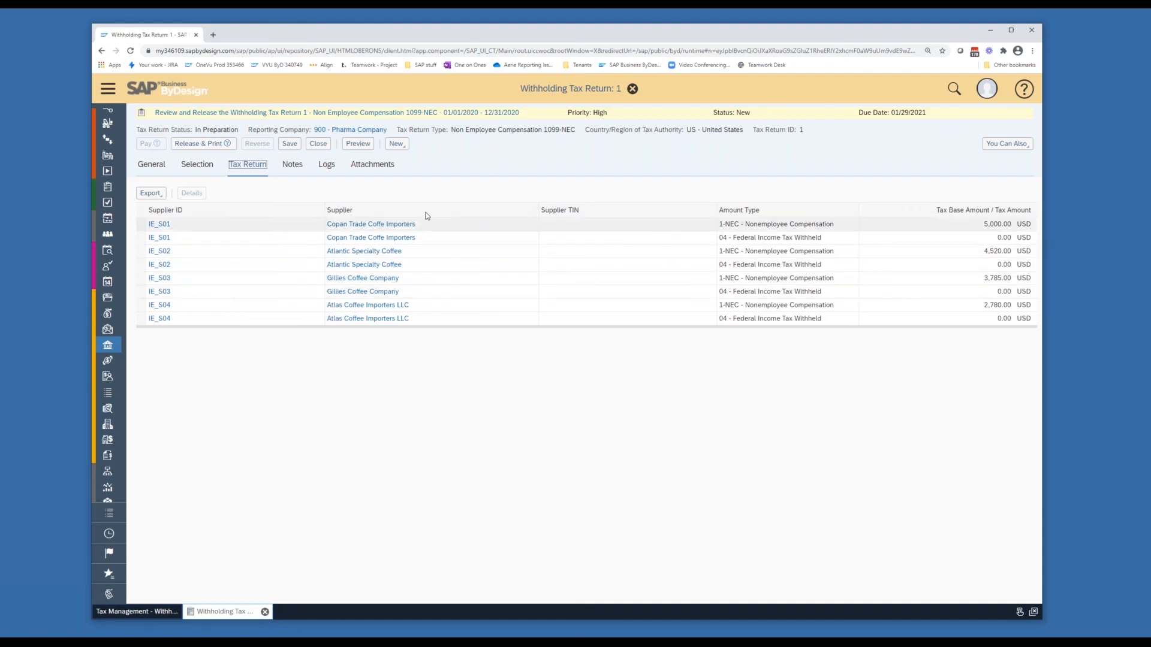
# Always allow pop-ups from the site, preview the withholding tax return's 1099-NEC forms, and close the preview
pyautogui.click(361, 146)
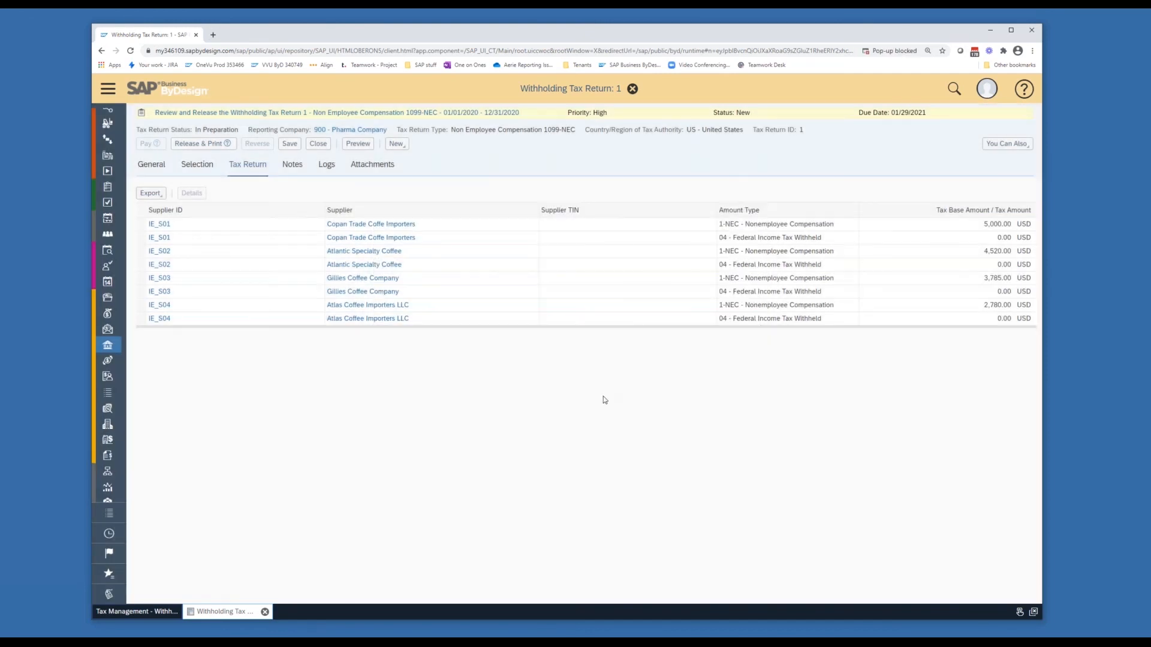
pyautogui.click(913, 51)
pyautogui.click(880, 103)
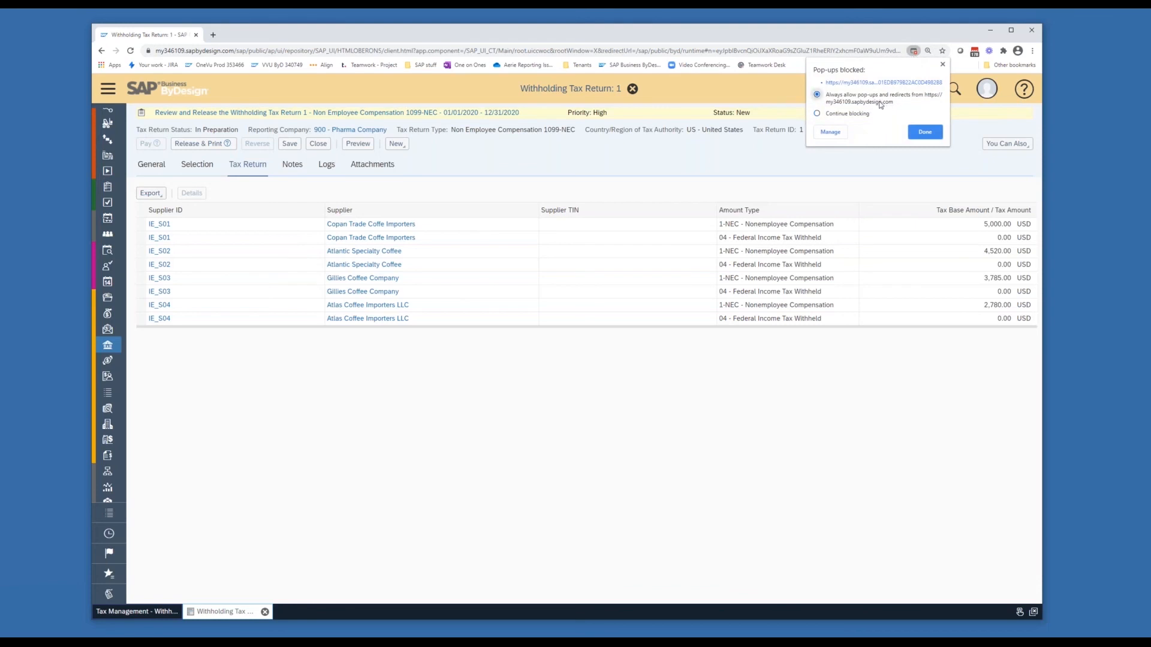
pyautogui.click(925, 132)
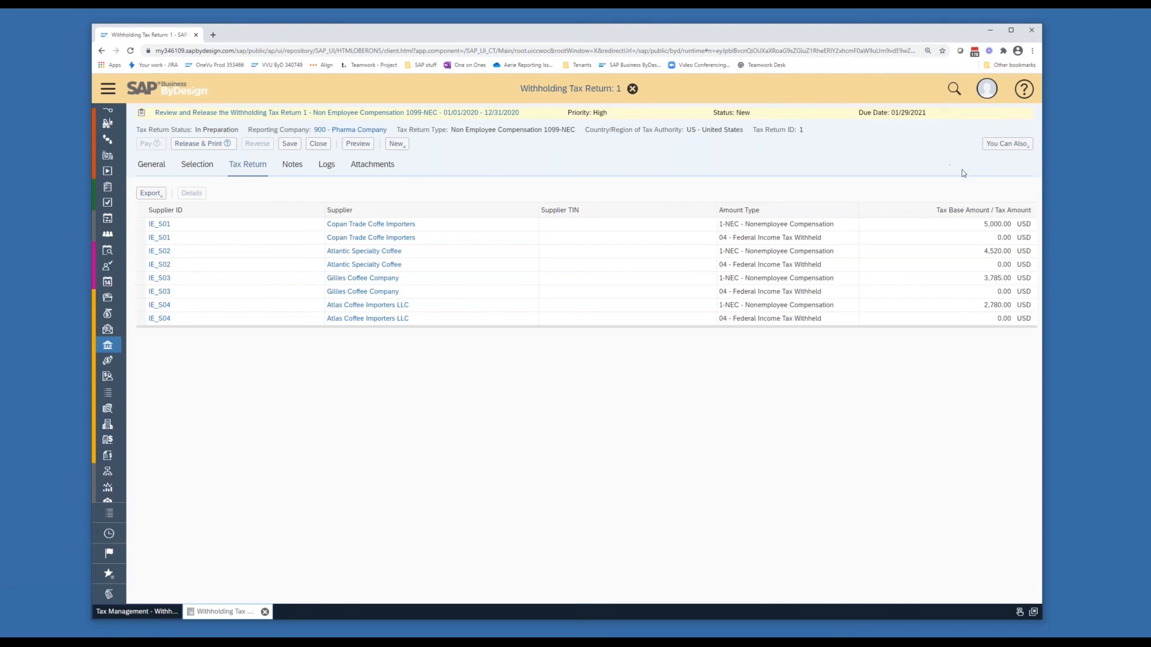
pyautogui.click(360, 144)
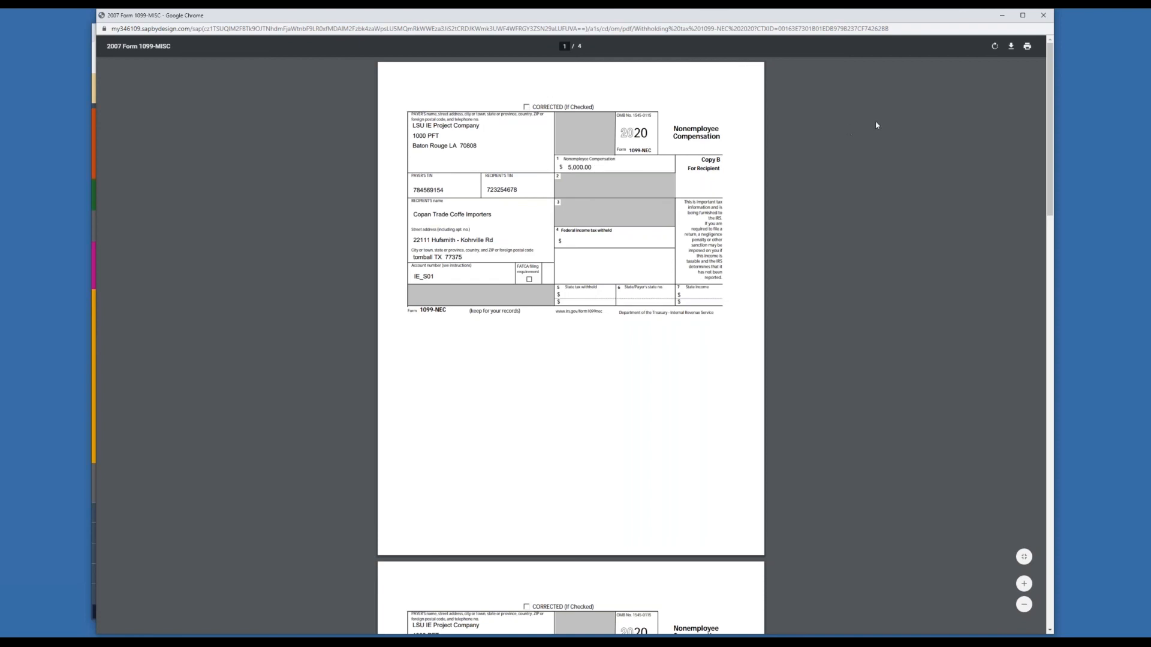
pyautogui.click(1044, 18)
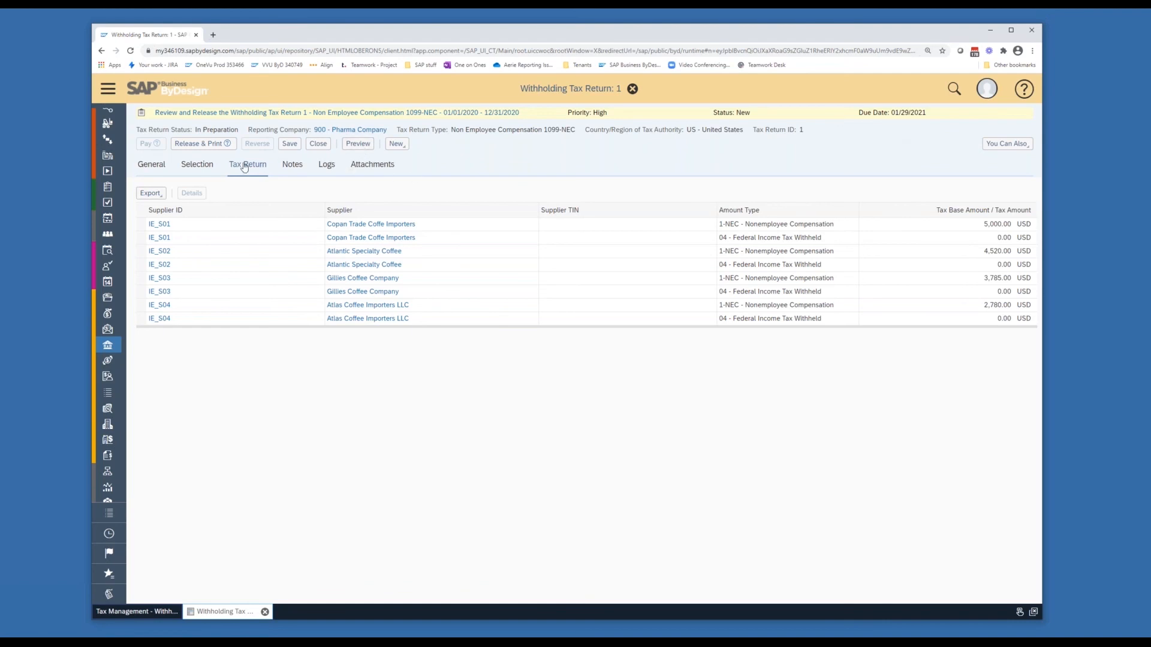
# Enter 1234 as the transmitter control code in the tax return's general data, and release and print the return
pyautogui.click(153, 167)
pyautogui.click(256, 275)
pyautogui.write('1234')
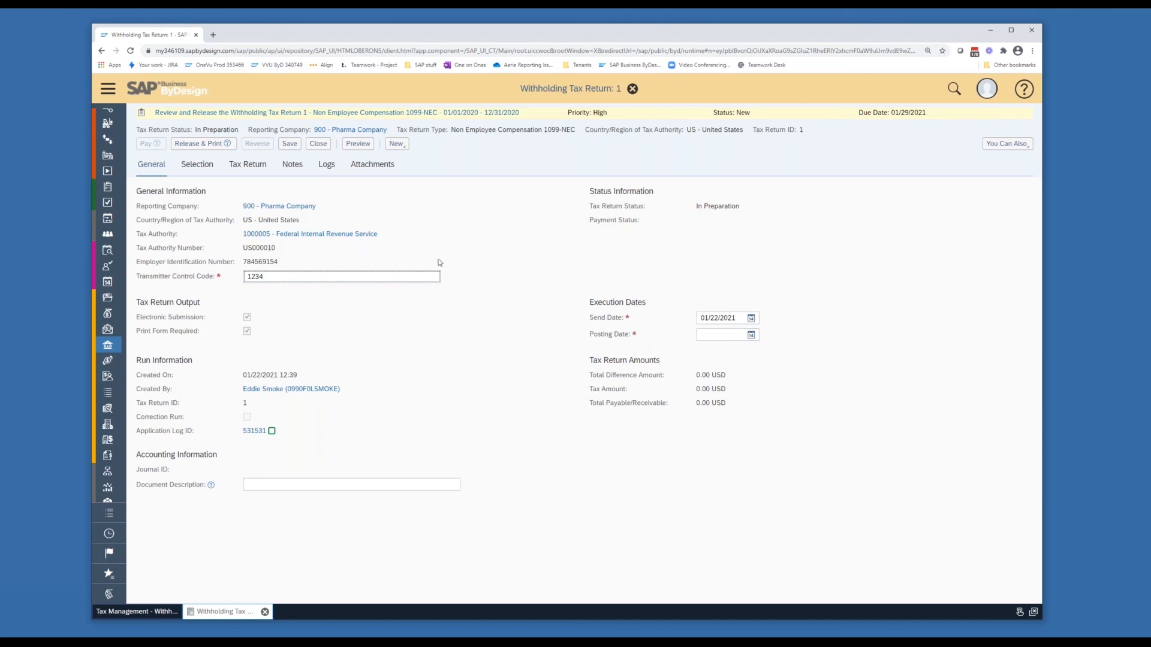
pyautogui.click(196, 145)
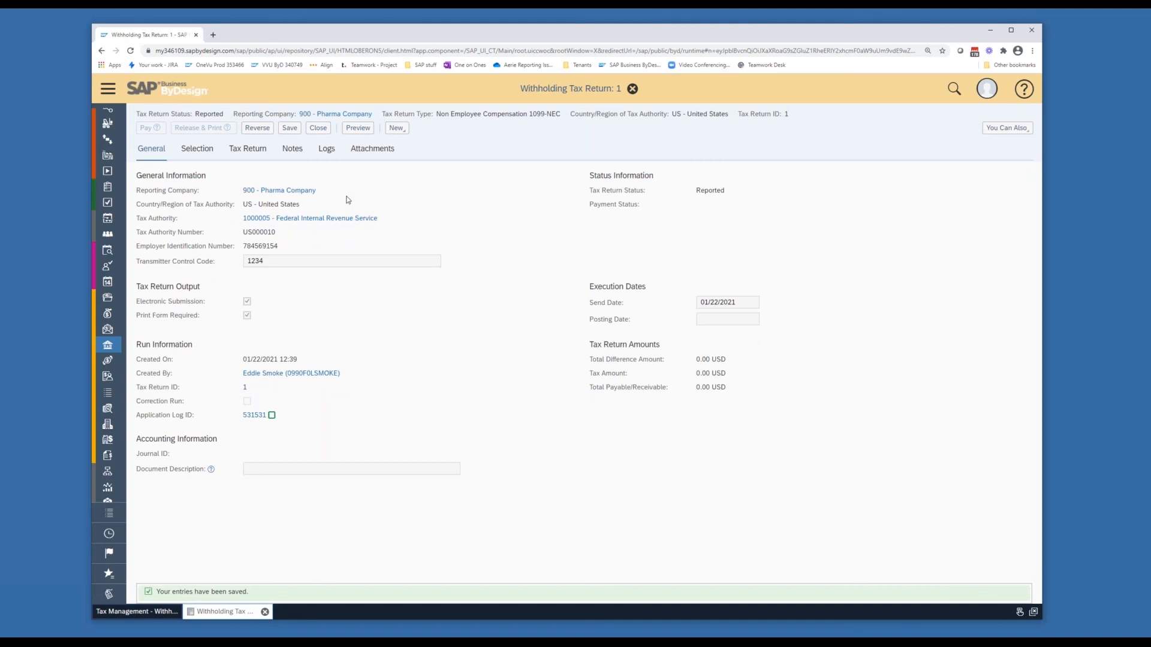
# Open the TAXDECL-20201231.txt file attached to the released withholding tax return
pyautogui.click(371, 153)
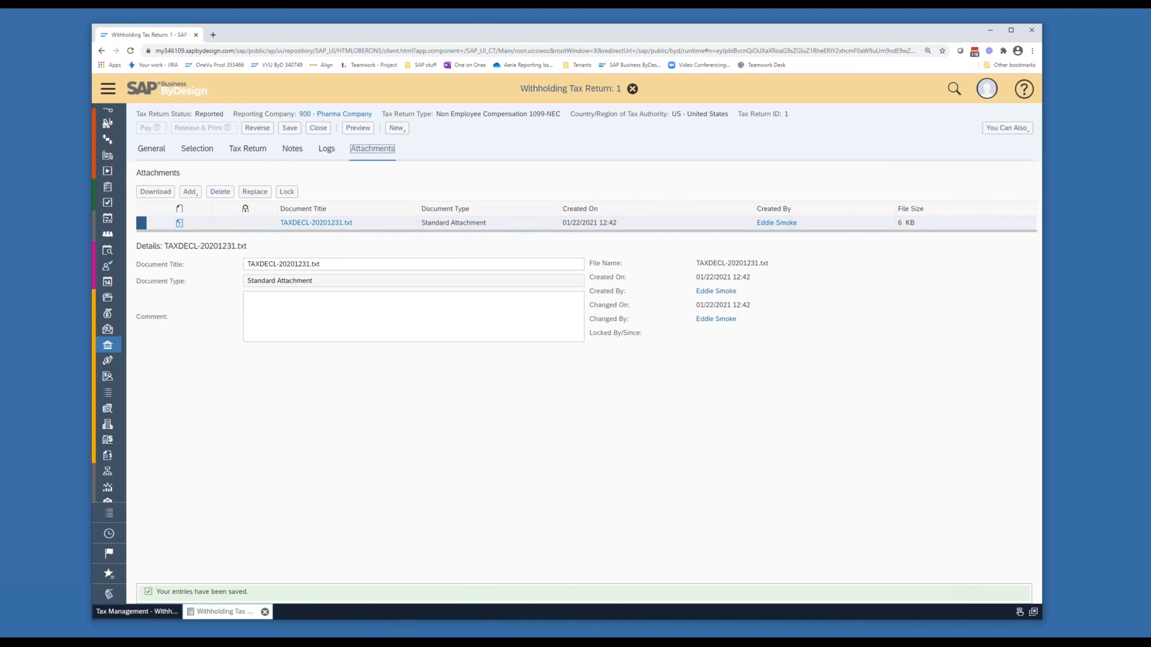
pyautogui.click(328, 223)
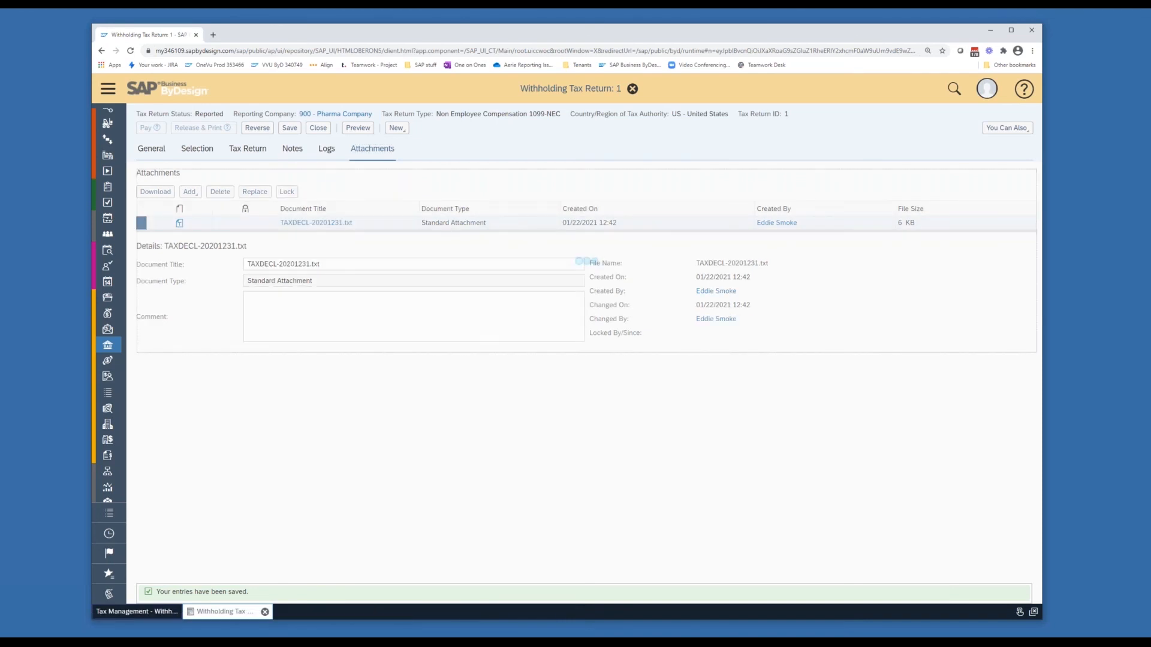
pyautogui.click(166, 611)
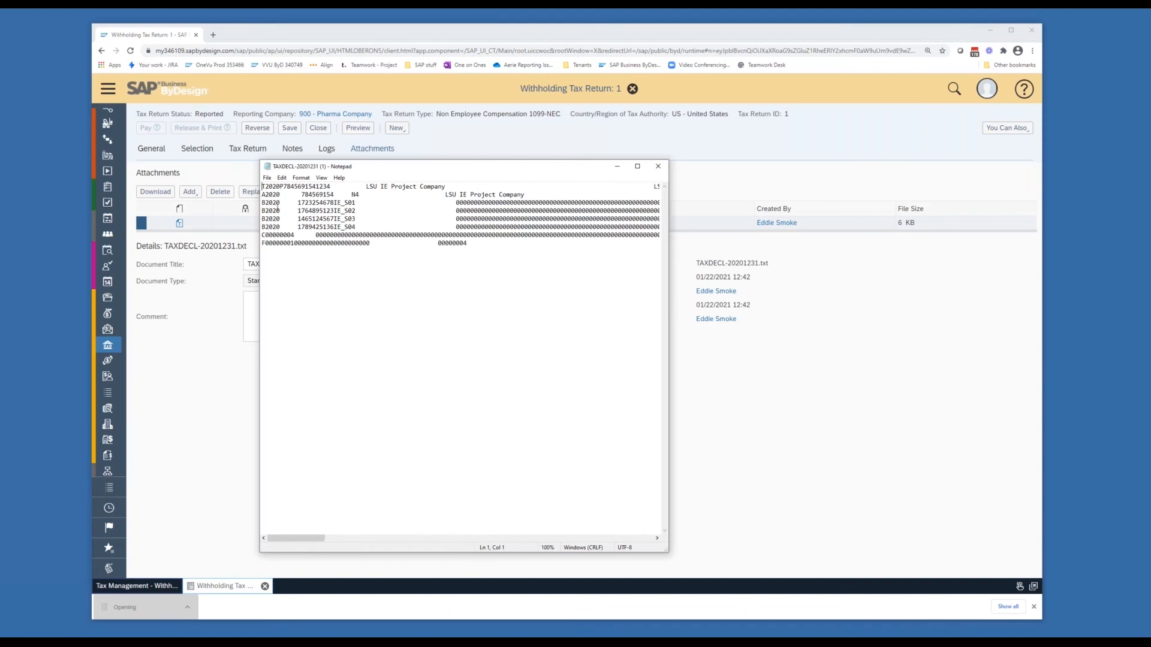
# Replace the P after T2020 in the text file's first line with a space, and close the file without saving
pyautogui.moveTo(280, 187); pyautogui.dragTo(284, 187)
pyautogui.click(318, 274)
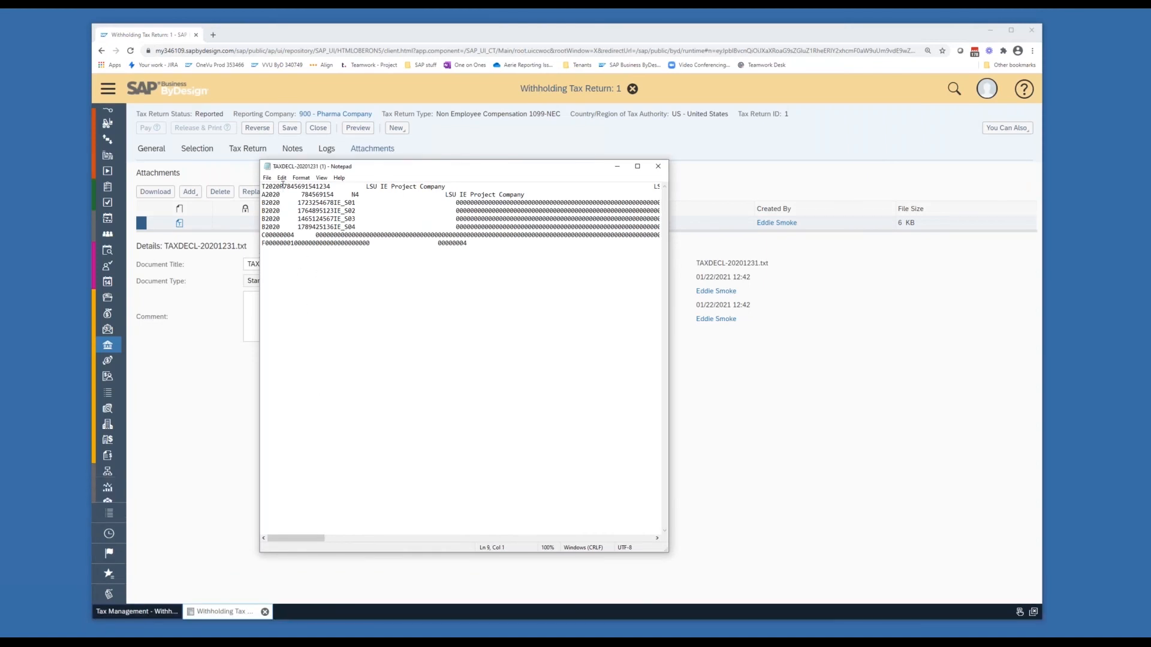
pyautogui.moveTo(279, 186); pyautogui.dragTo(284, 187)
pyautogui.click(660, 168)
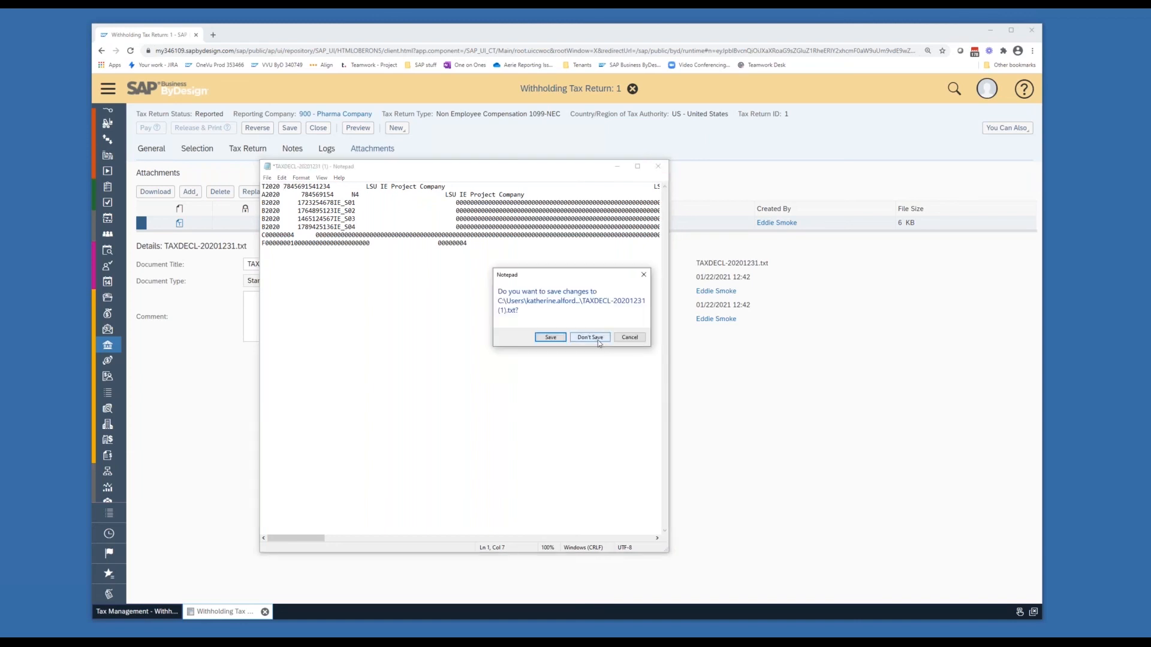
pyautogui.click(599, 340)
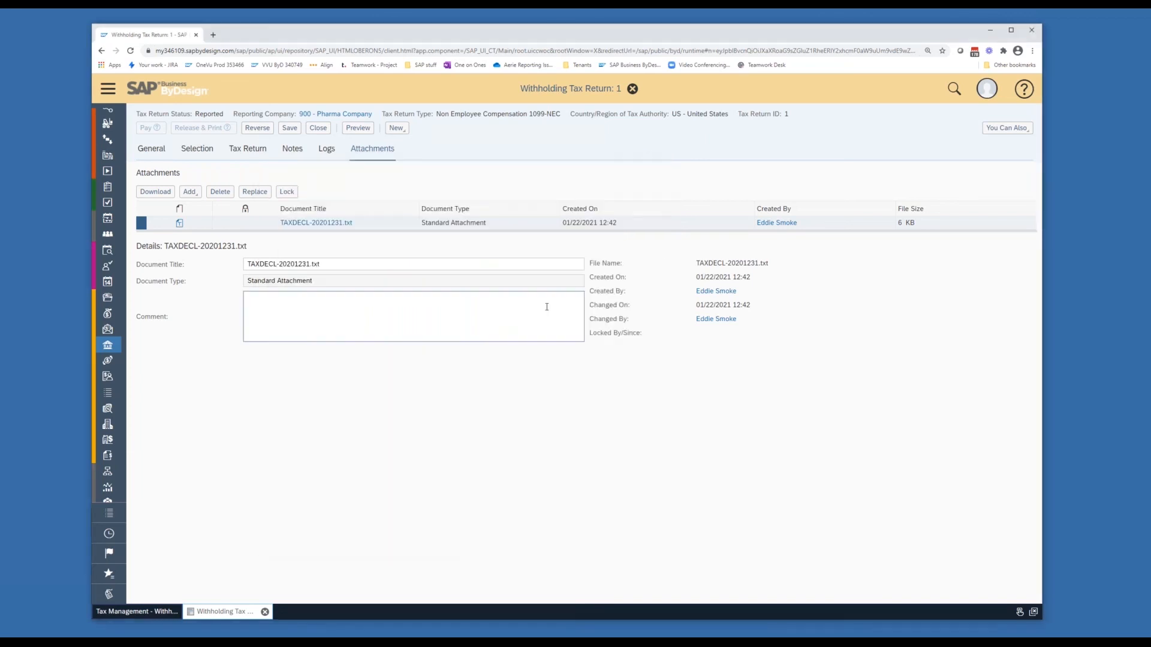
pyautogui.click(319, 128)
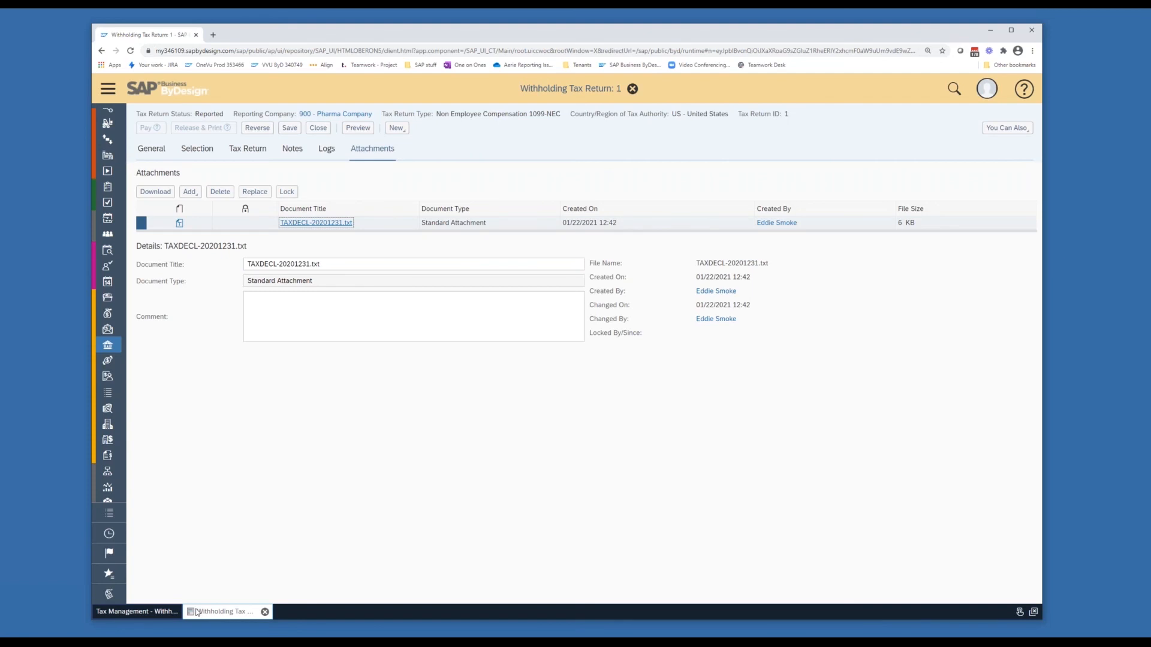
pyautogui.click(198, 643)
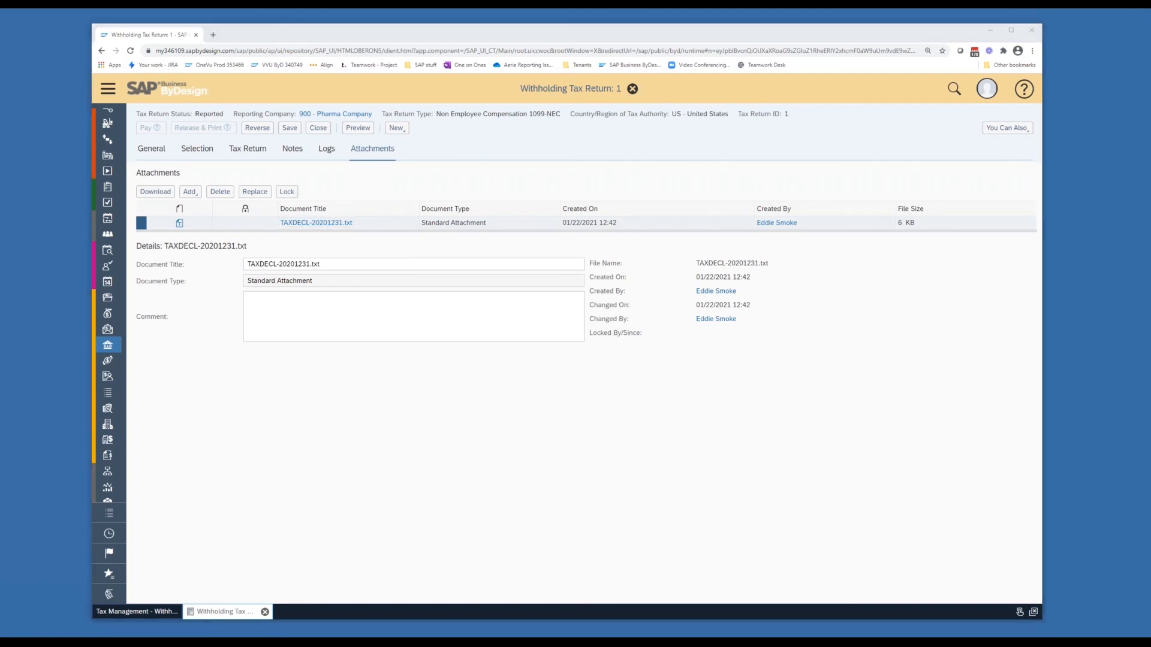